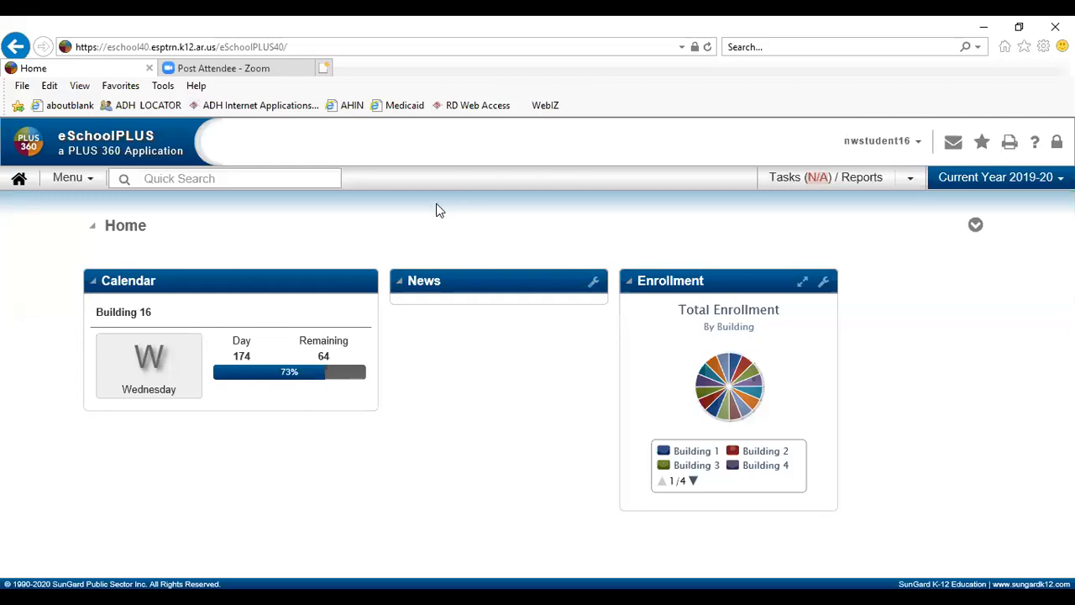
Open the office Scoliosis entry page in the Medical area
click(66, 178)
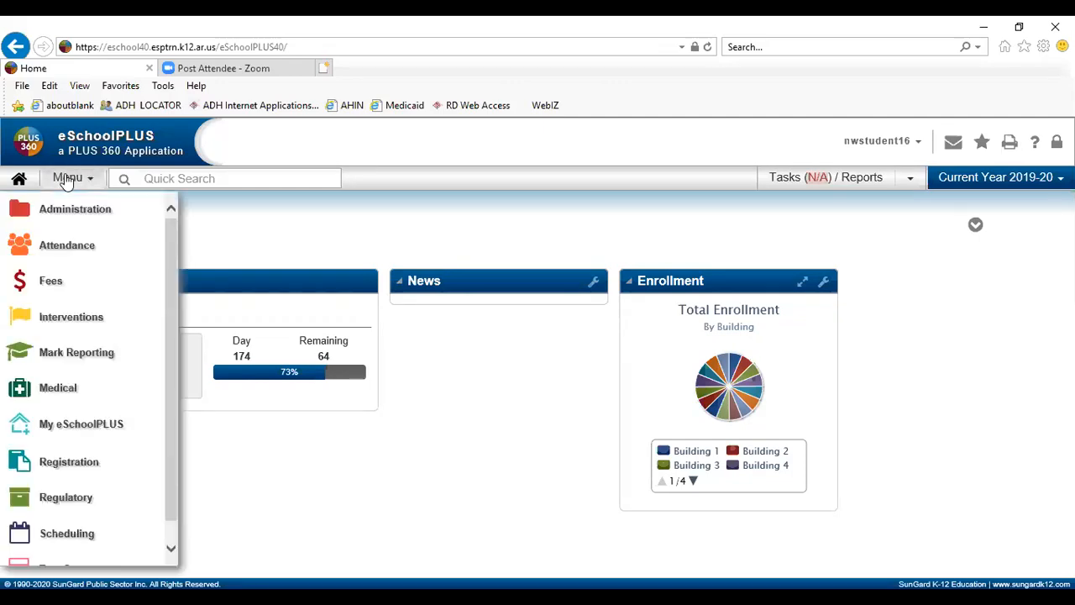
click(59, 387)
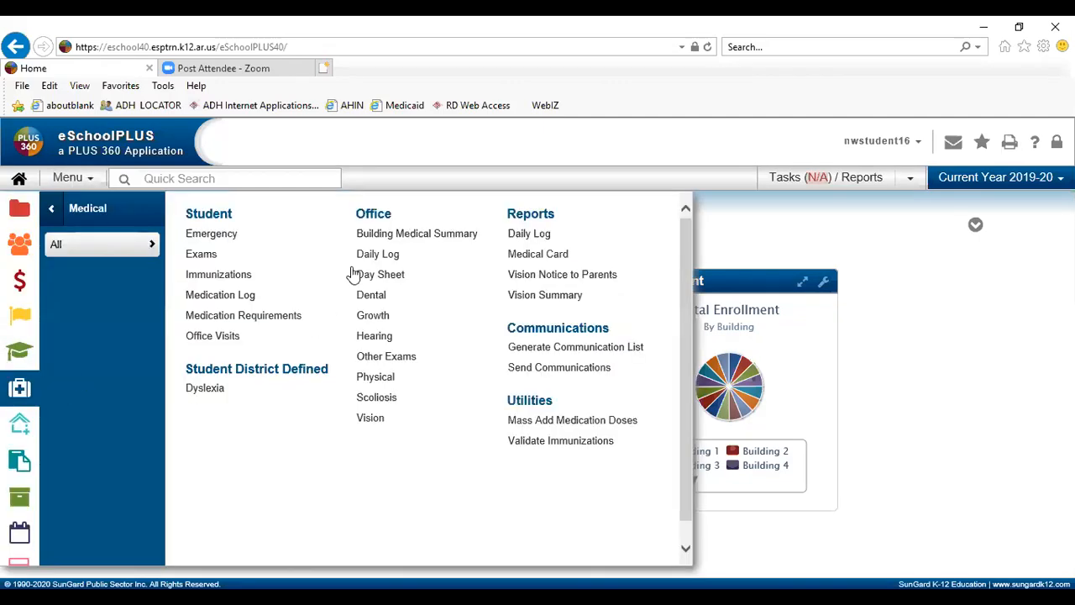
click(376, 400)
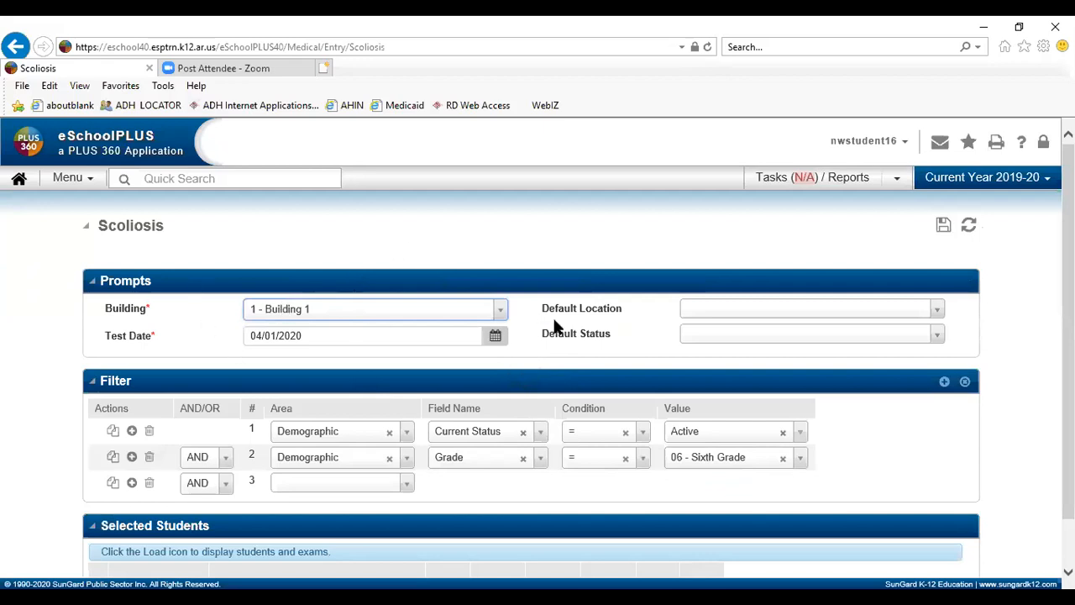
Set the scoliosis prompts to building 11 - Building 11, default location G - Gym and default status P - Pass
click(408, 311)
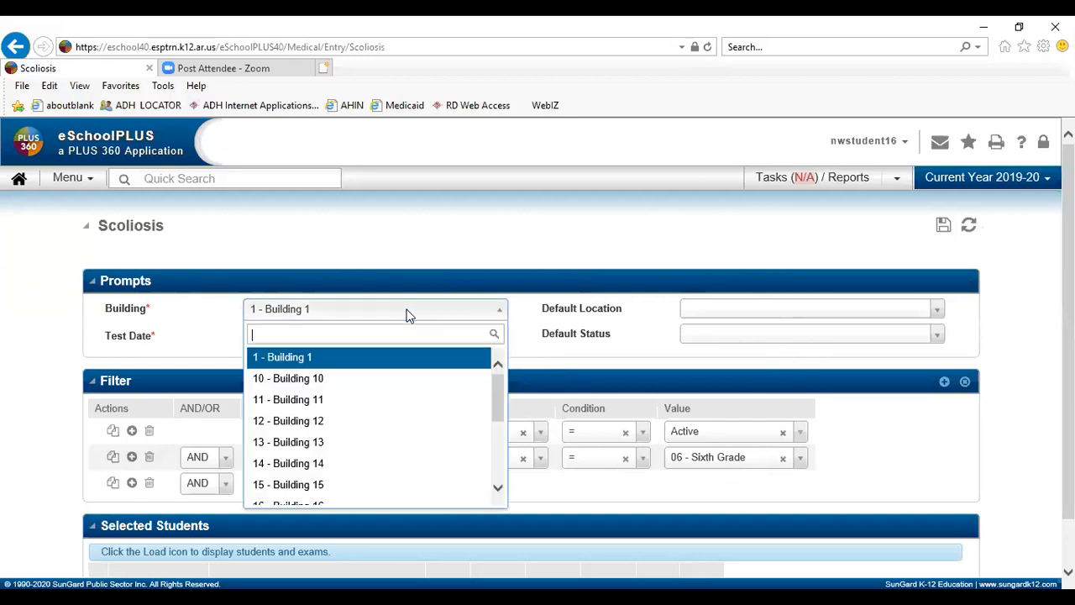
click(327, 401)
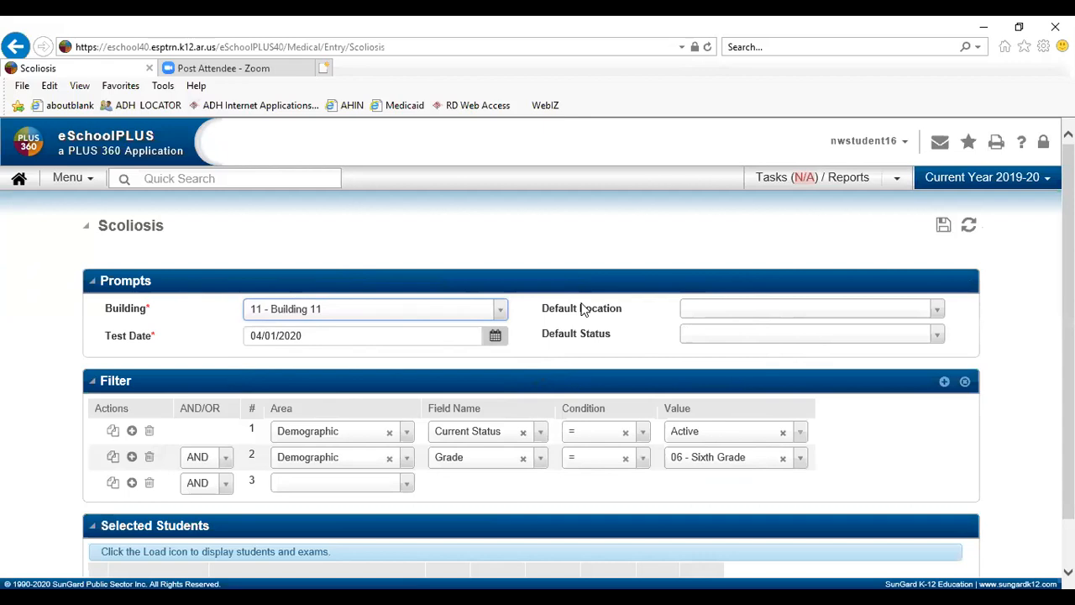
click(757, 312)
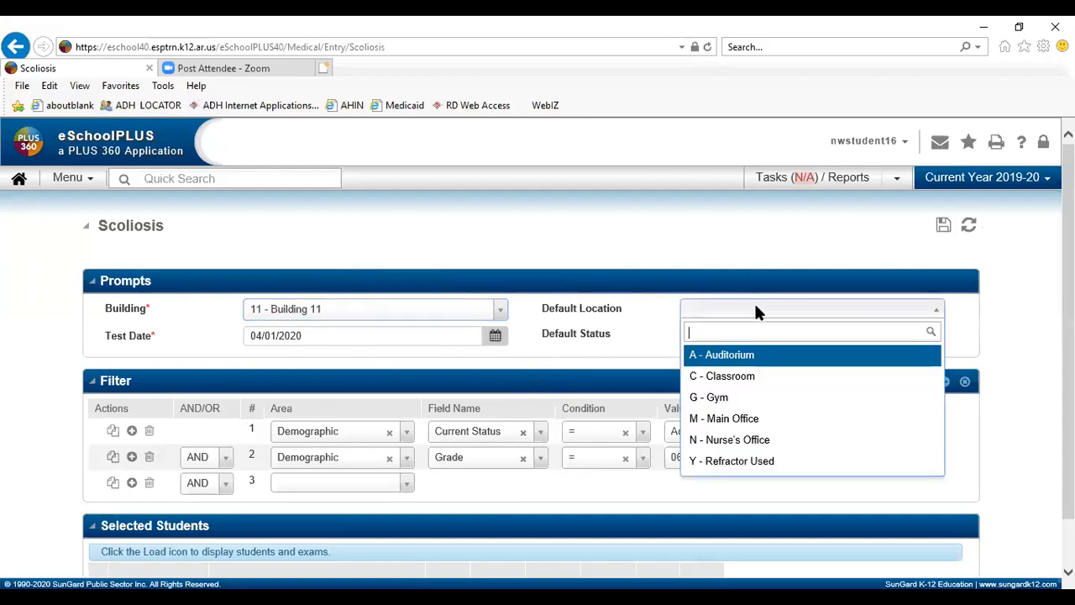
click(727, 399)
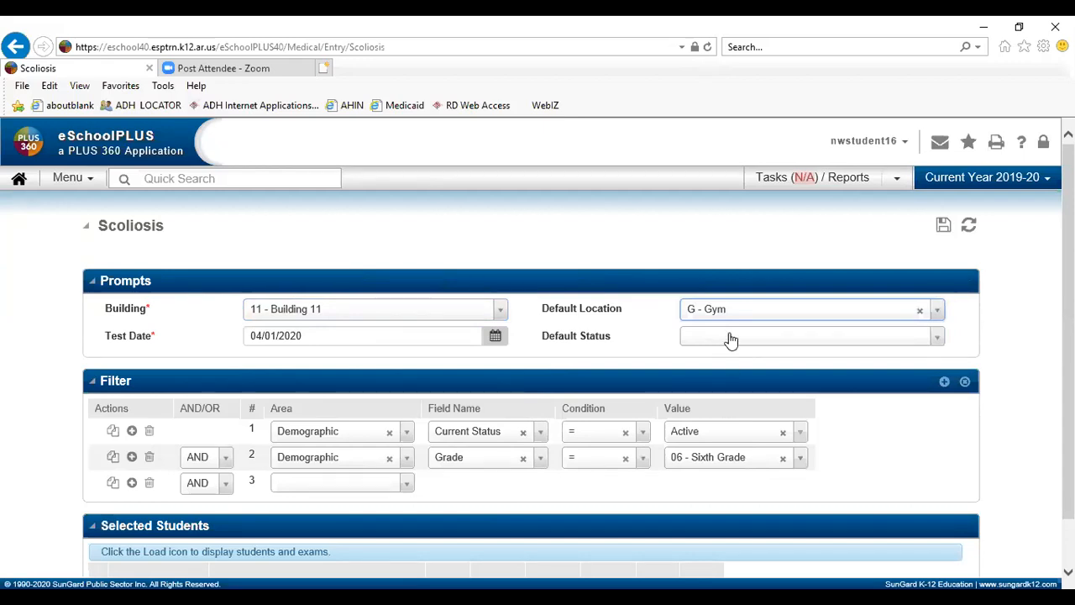
click(728, 335)
click(722, 425)
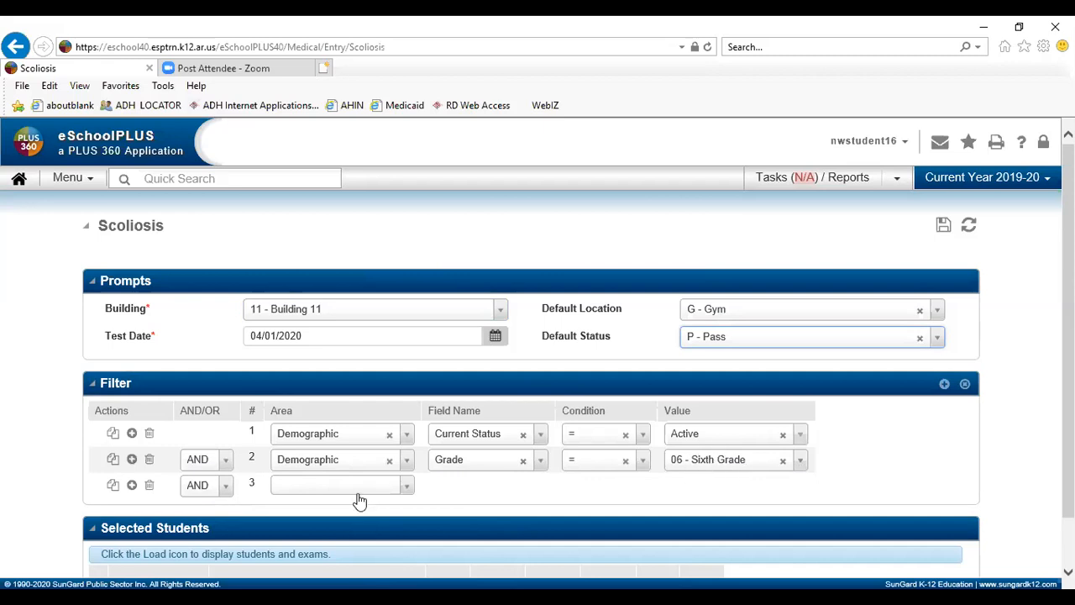
Add a third filter condition, Demographic Gender = F - Female, and load the matching students
click(402, 486)
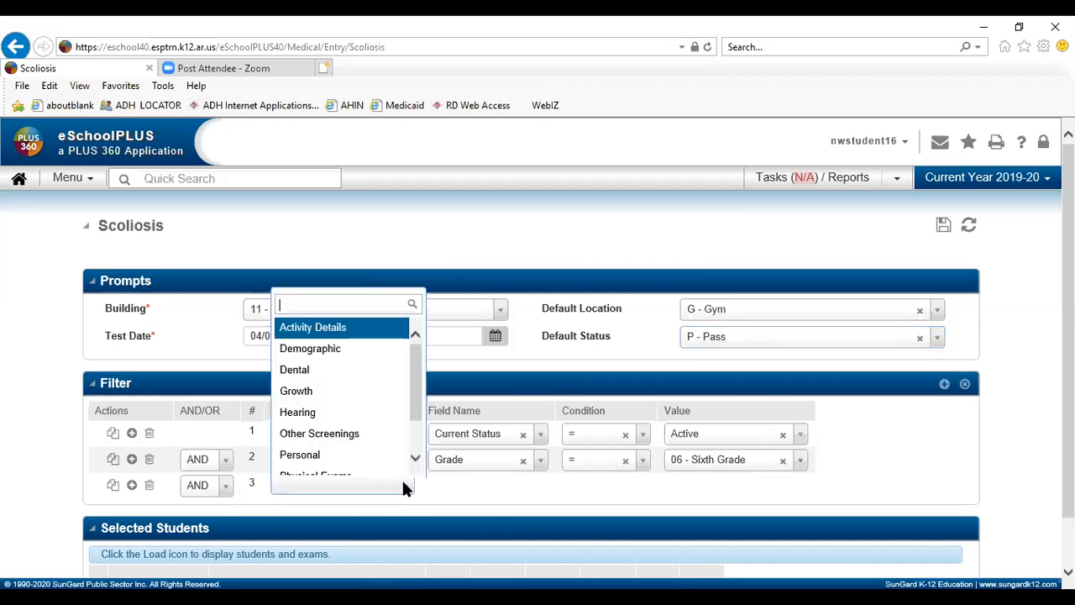
click(349, 353)
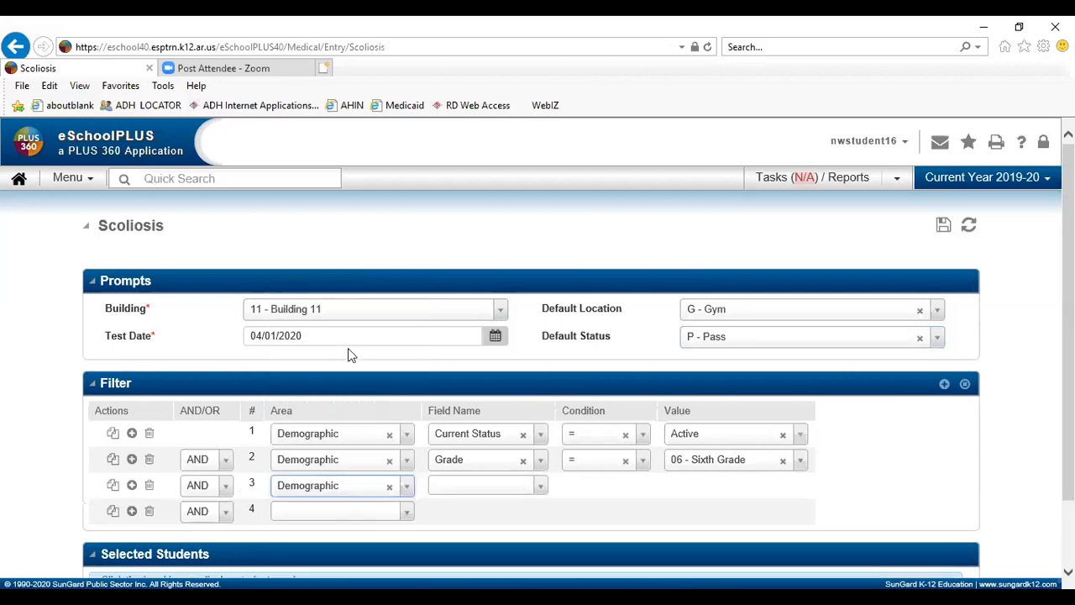
click(535, 487)
scroll(508, 462, down, 5)
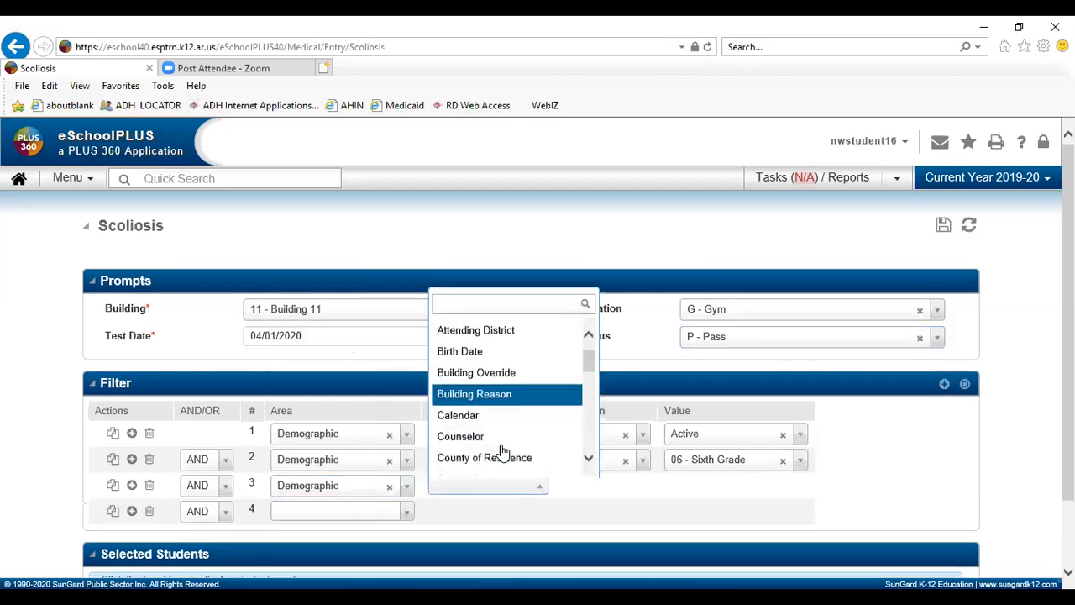
scroll(503, 452, down, 1)
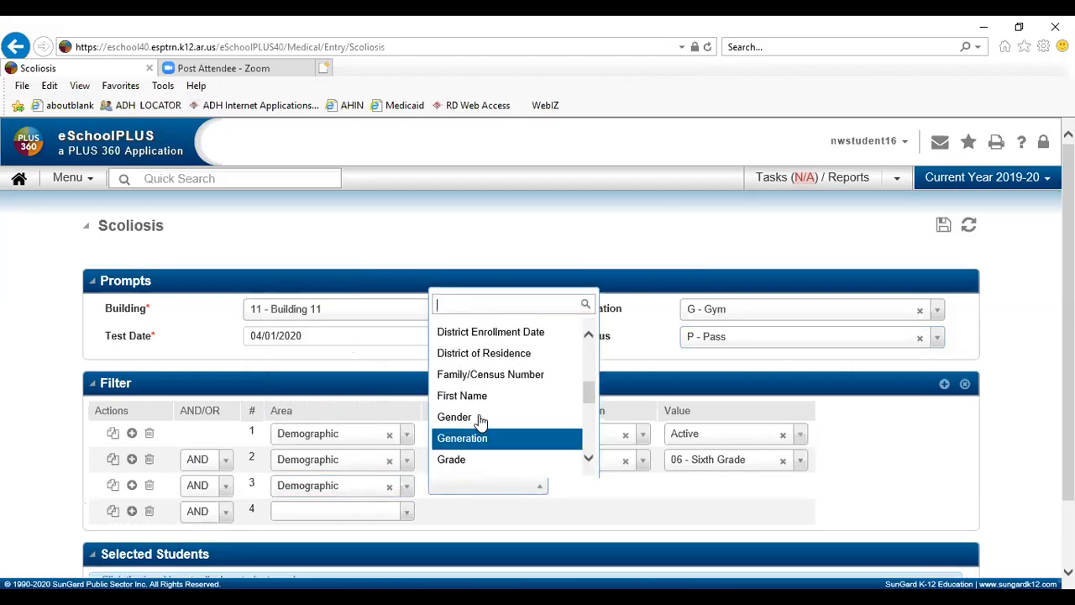
click(478, 419)
click(628, 481)
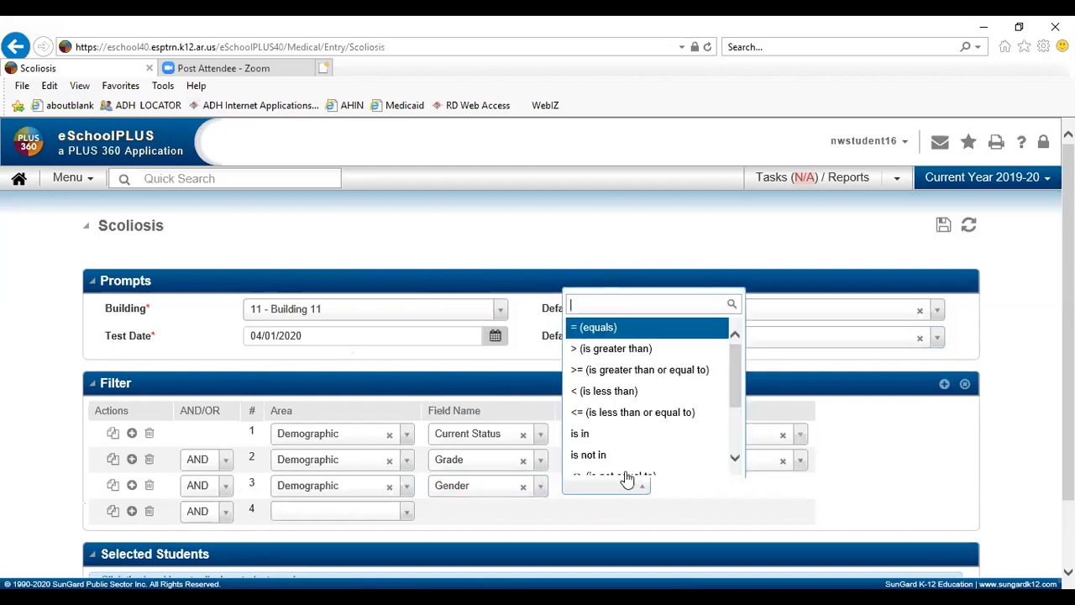
click(596, 330)
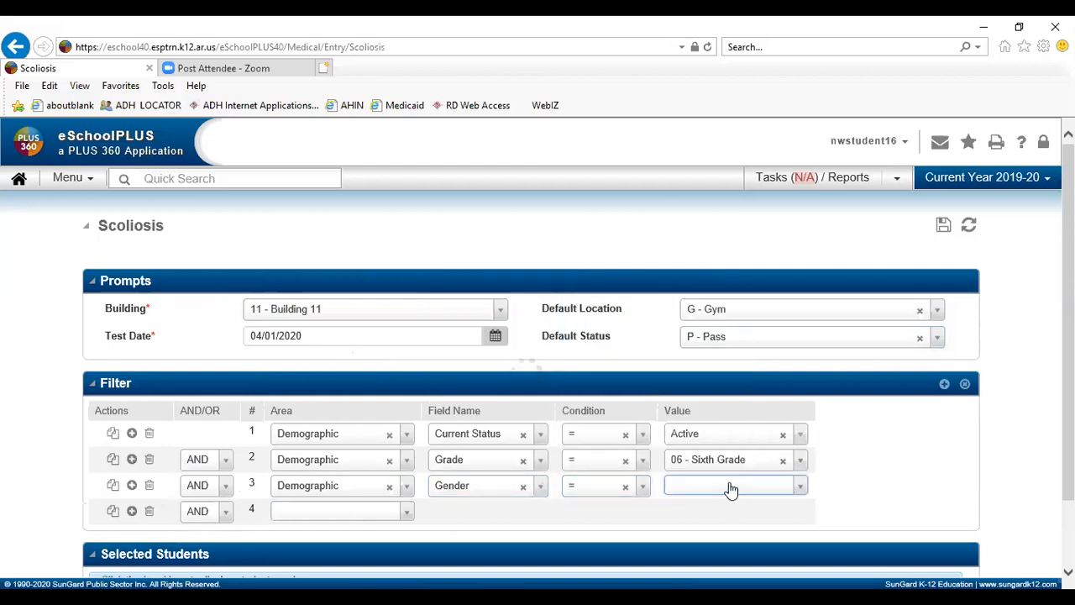
click(730, 488)
click(720, 532)
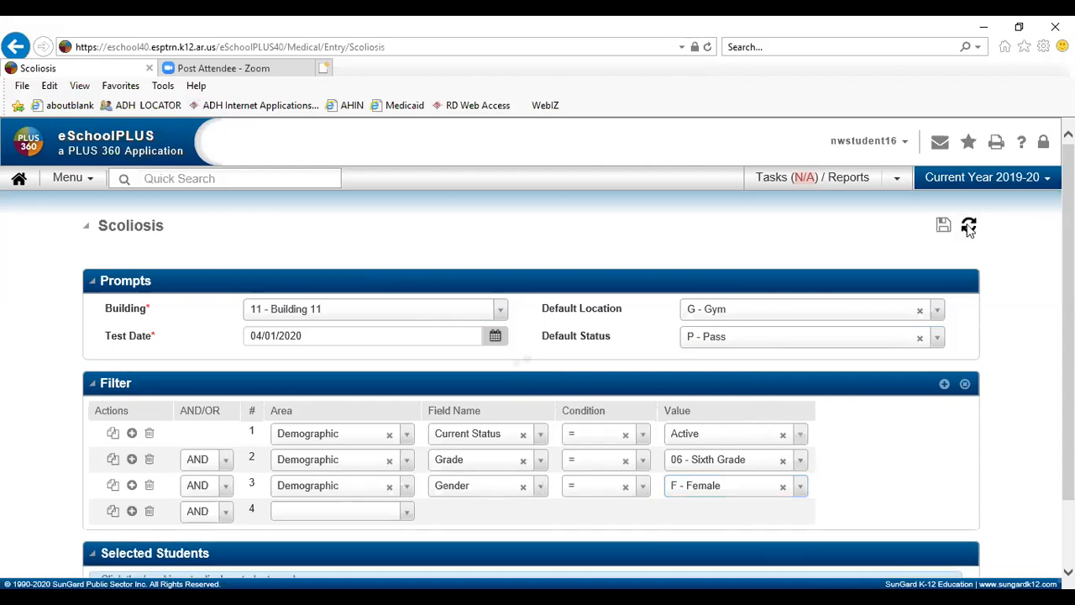
click(968, 228)
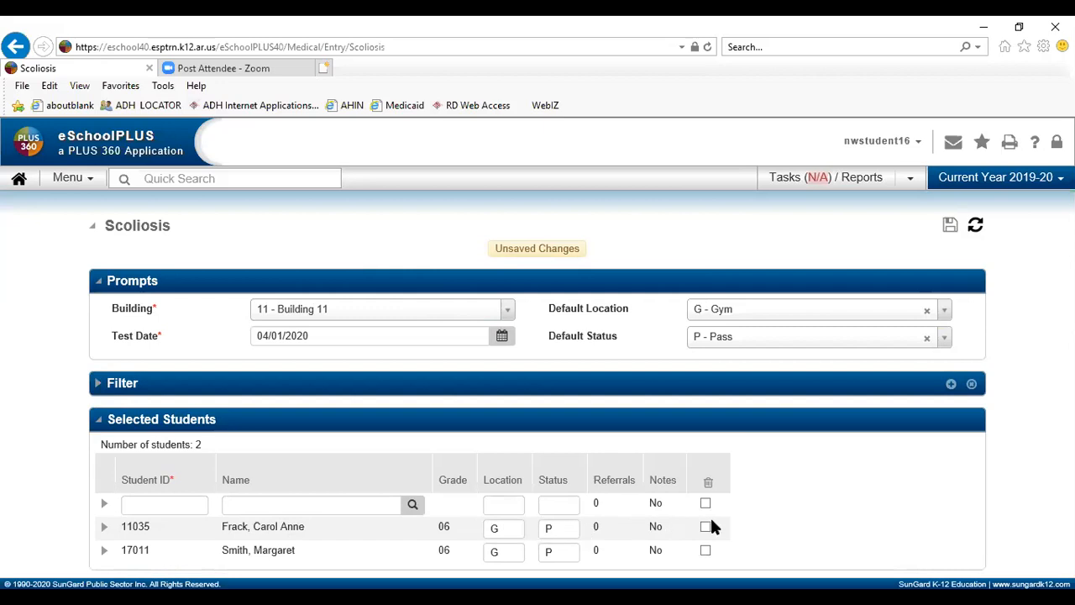
click(561, 527)
click(564, 506)
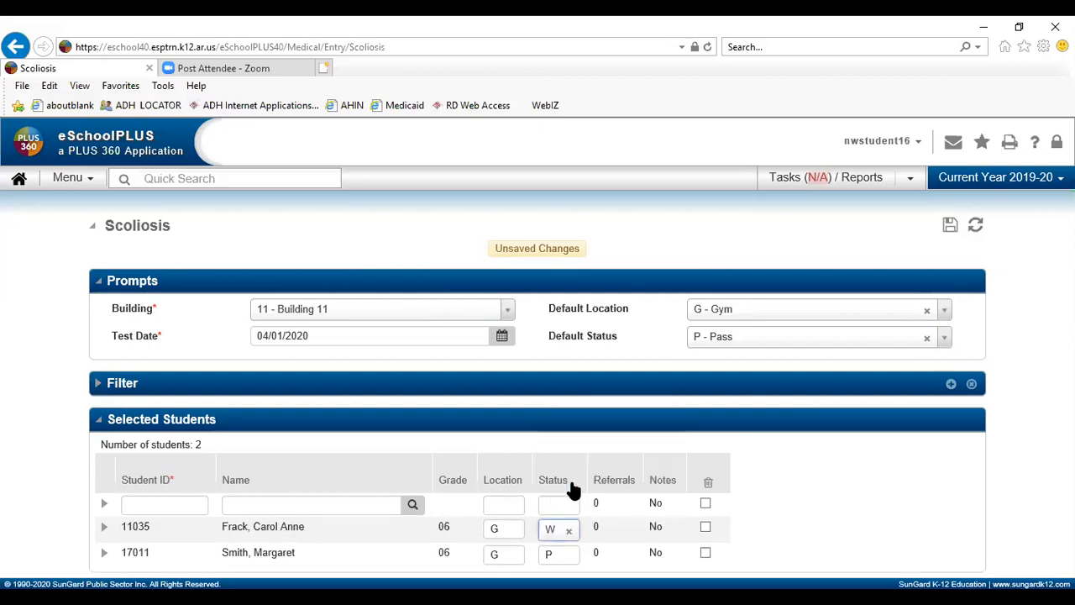
click(568, 529)
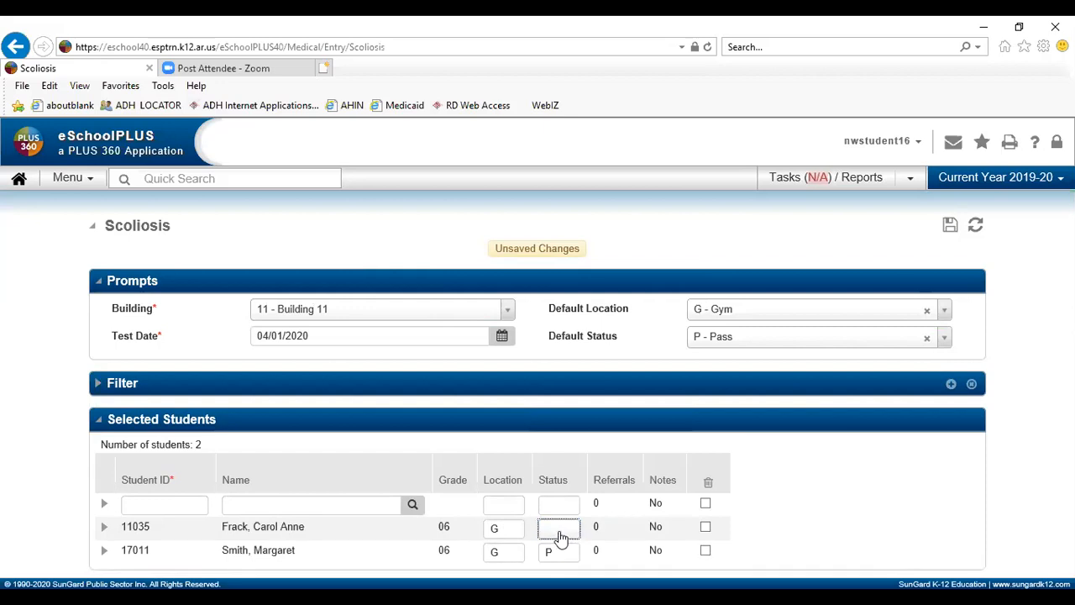
Set the first listed student's status to F and add a referral with code P - Physician dated 04/01/2020
click(559, 533)
click(574, 442)
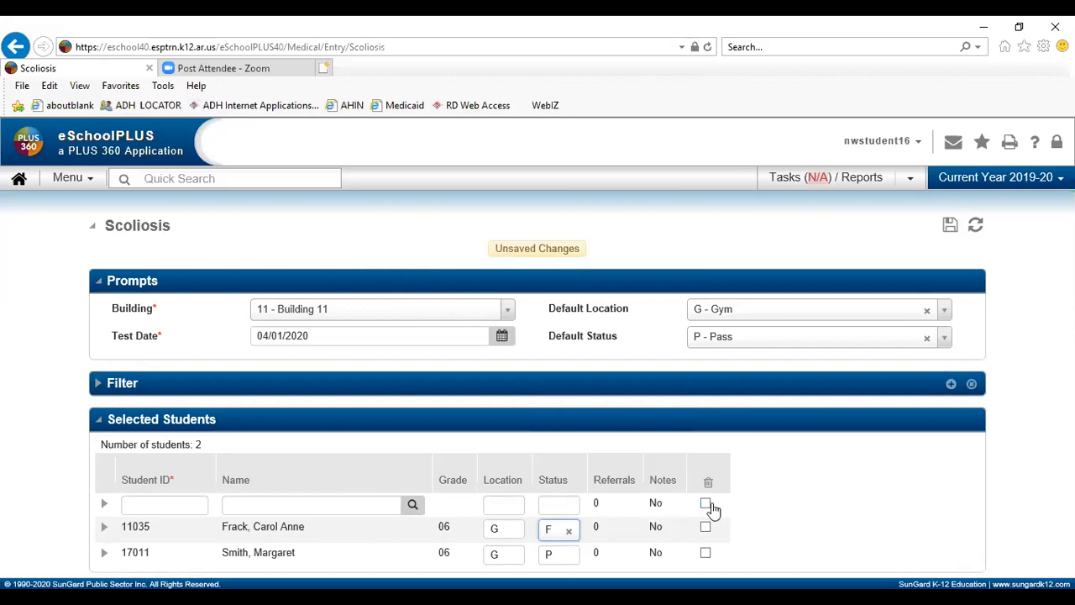
click(105, 531)
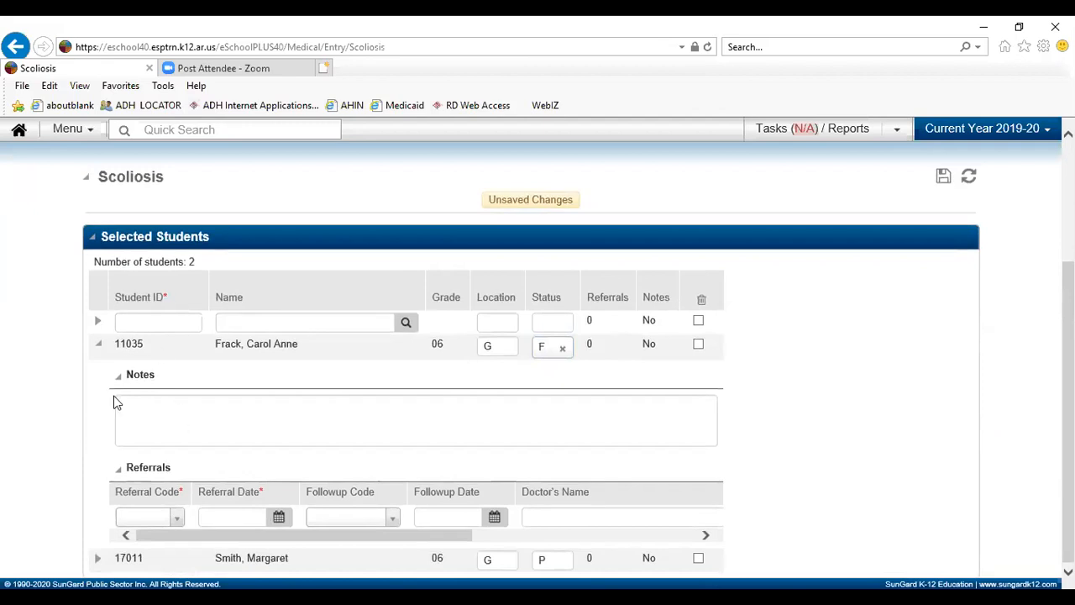
click(154, 472)
click(178, 518)
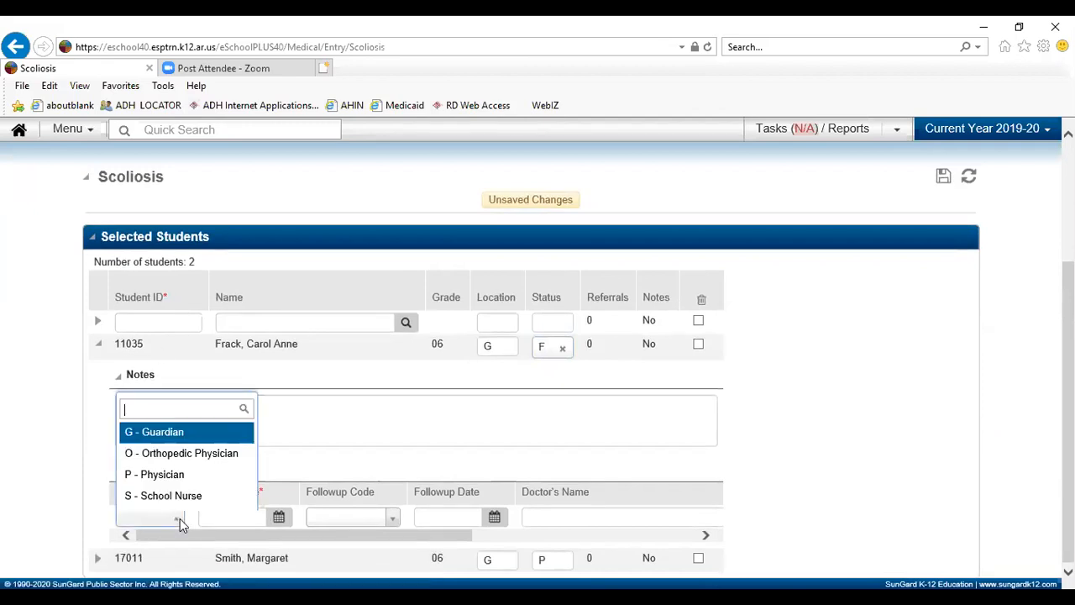
click(172, 475)
click(278, 516)
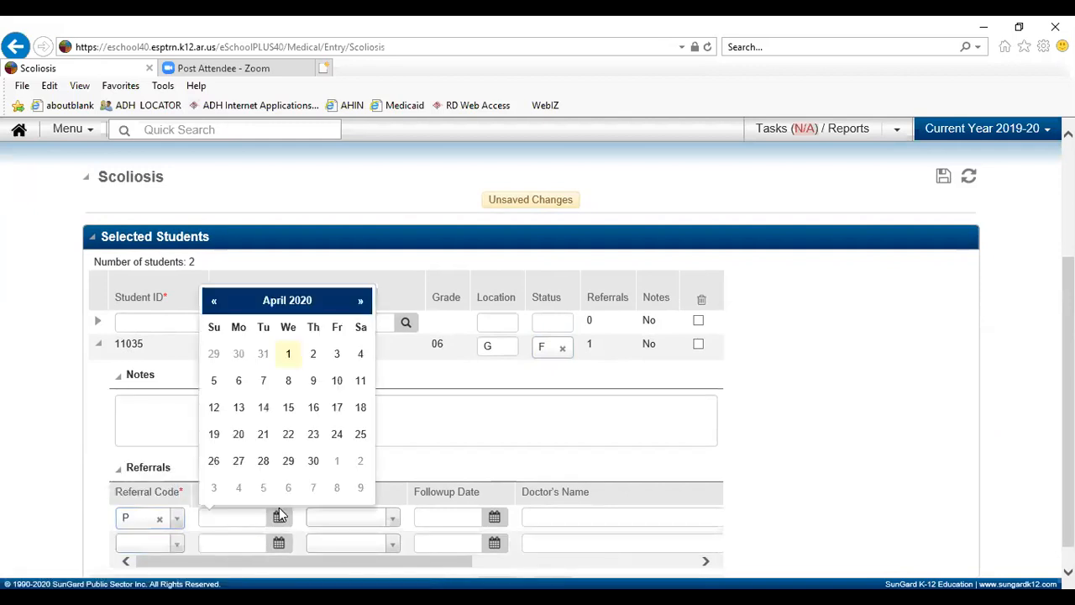
click(289, 352)
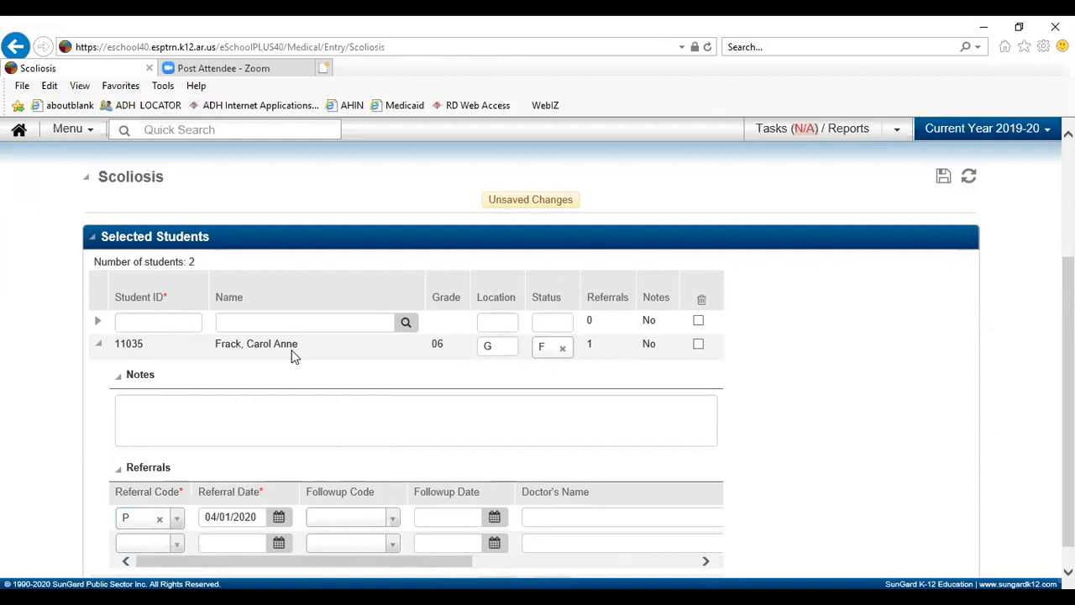
Give the referral the follow-up code I - In-Process and follow-up date 04/01/2020, and collapse the student's details
click(394, 519)
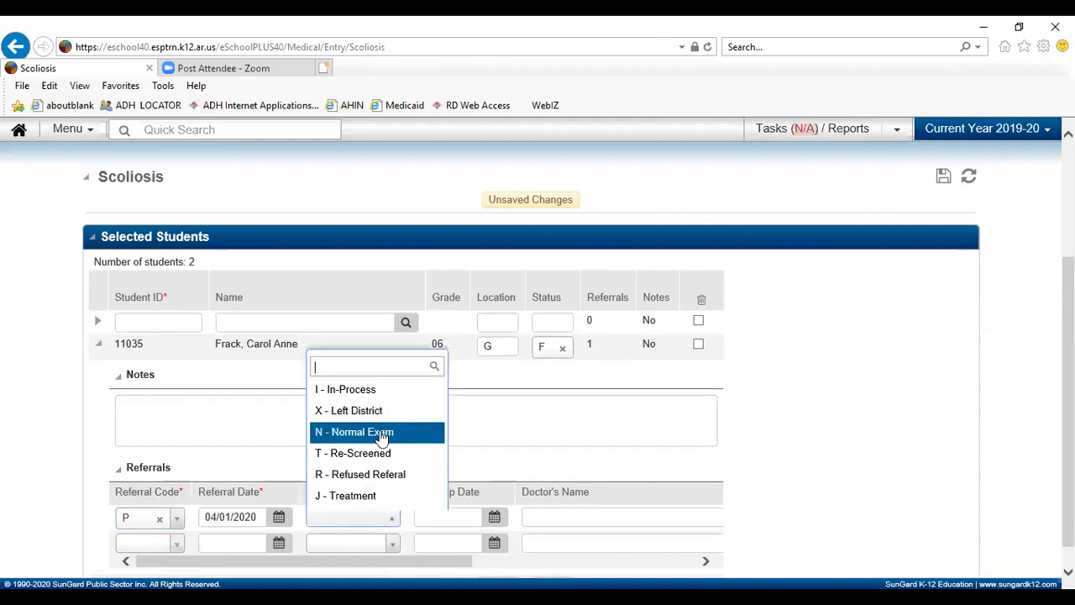
click(373, 392)
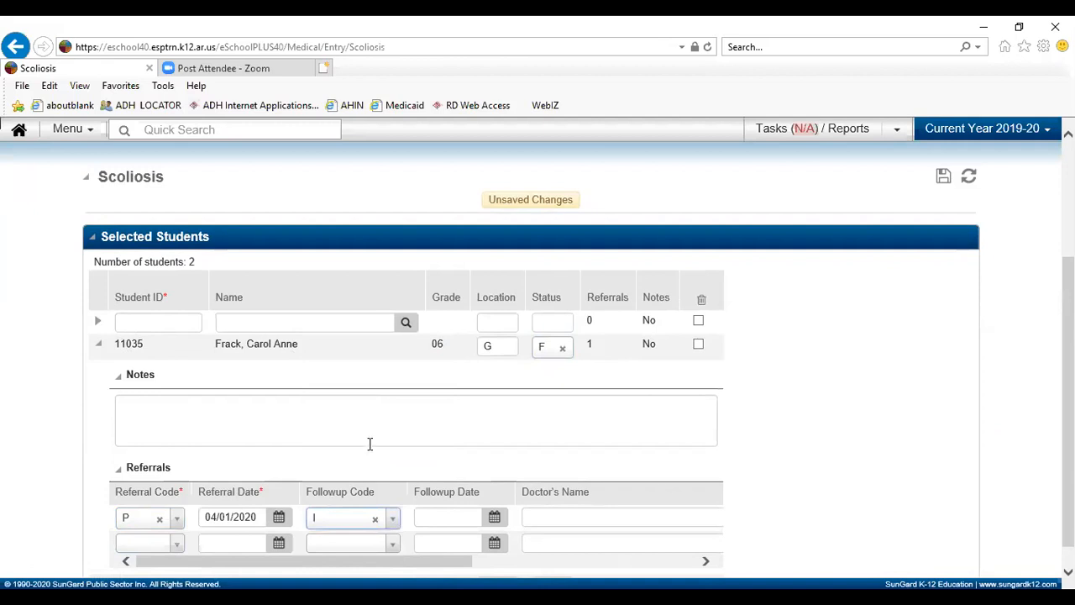
click(495, 517)
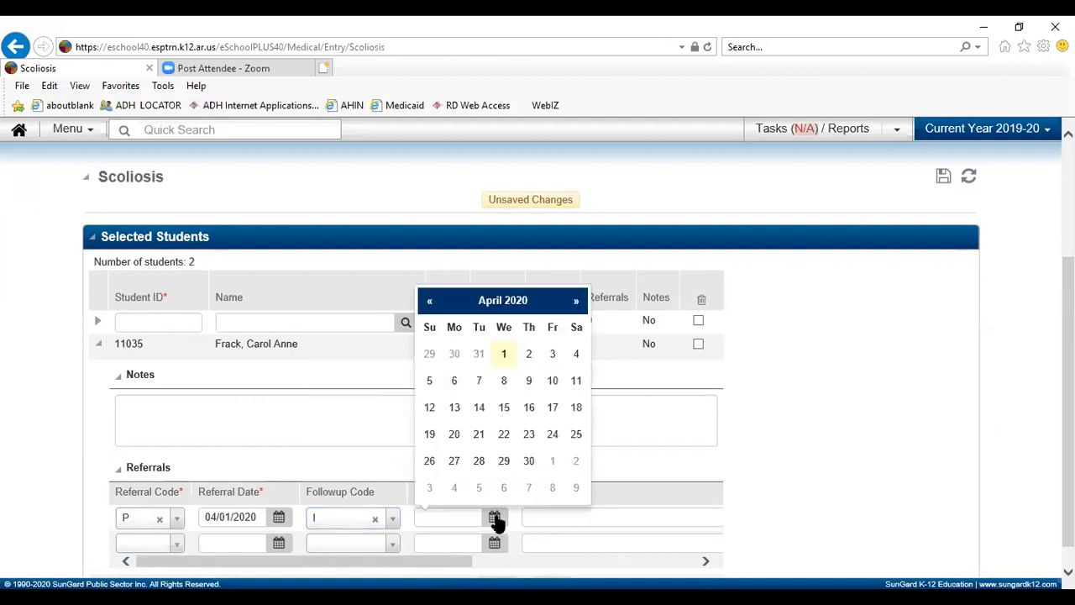
click(507, 365)
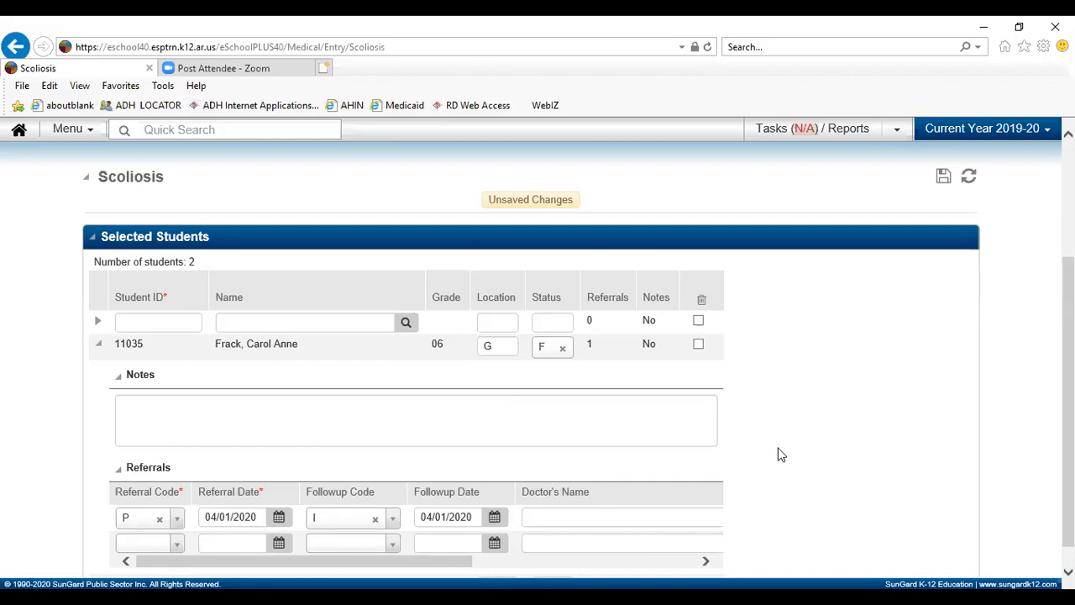
click(101, 345)
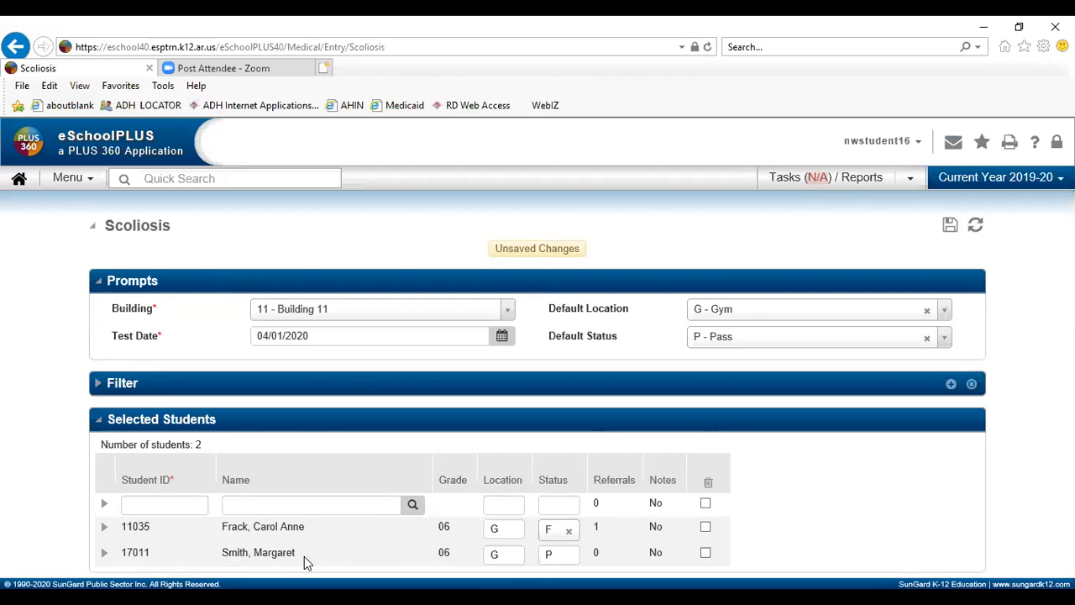
Mark the second listed student's row for deletion and save the scoliosis entries
click(706, 553)
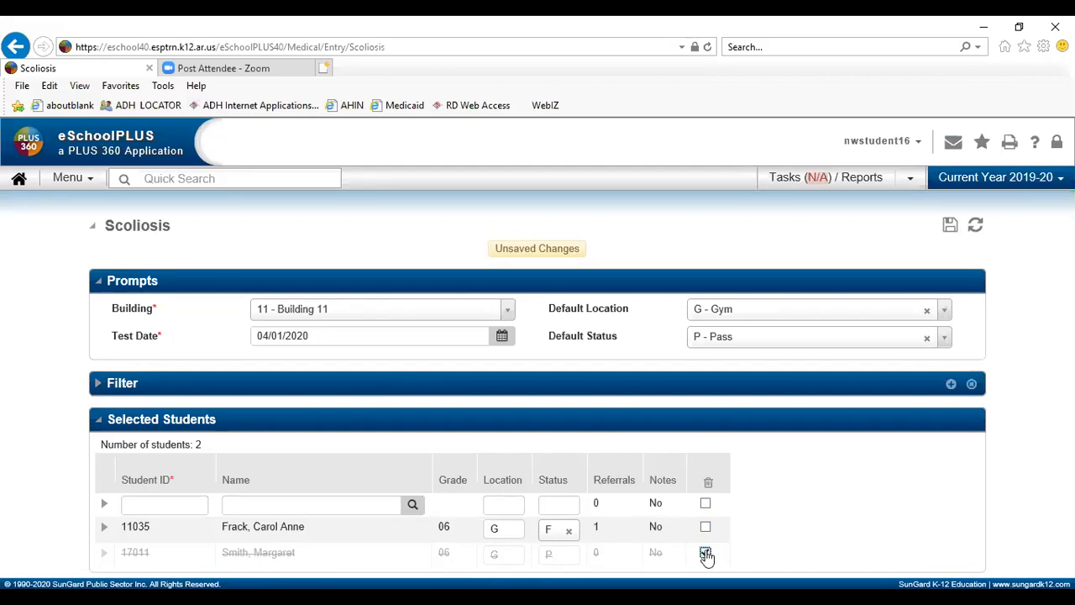
click(950, 226)
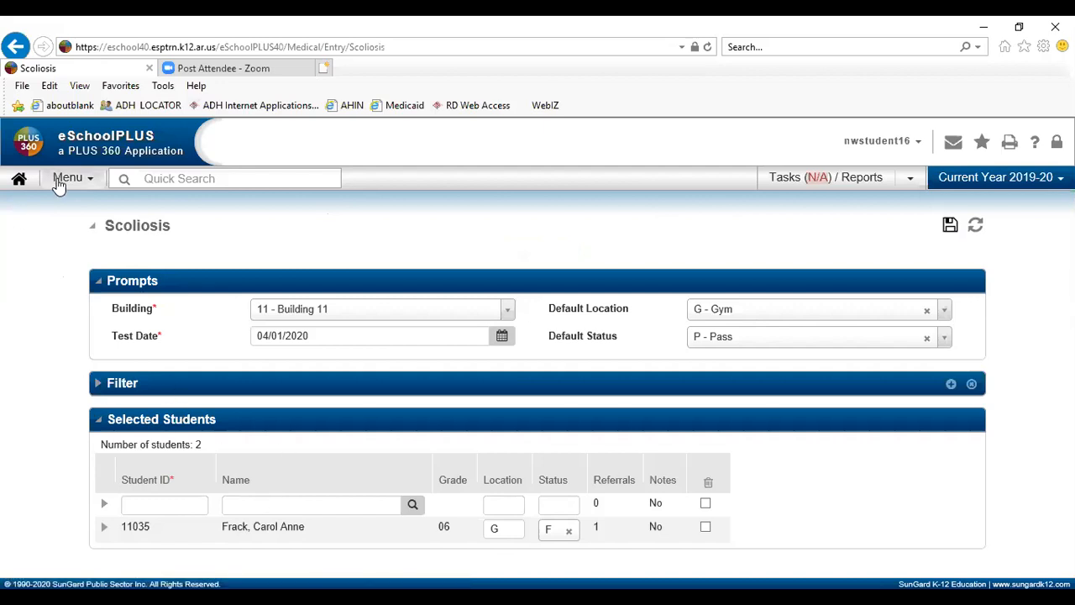
Return to the home page and open the Student Search page
click(21, 179)
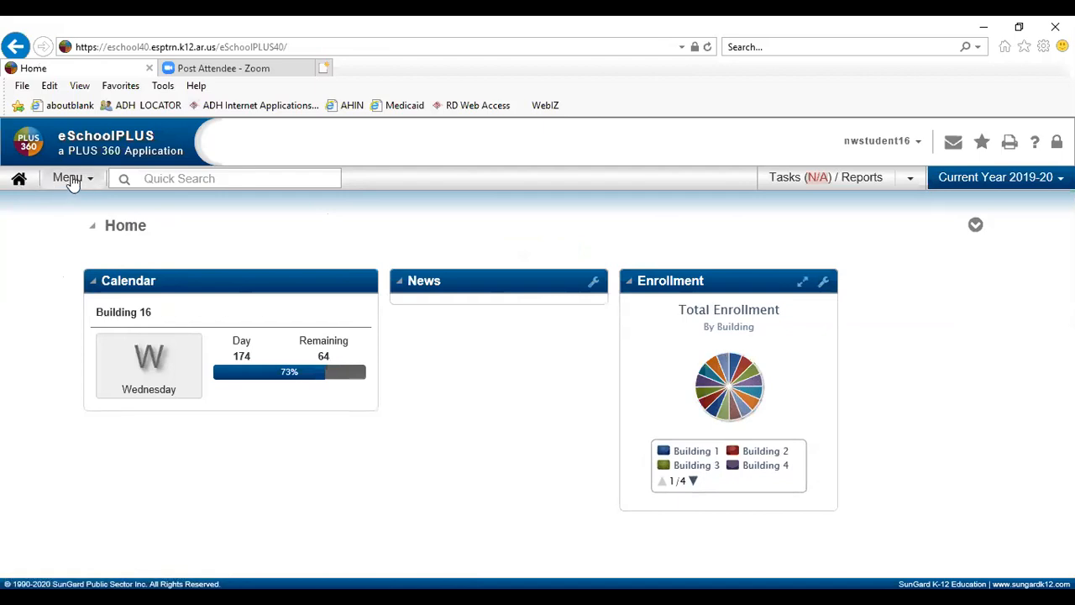
click(72, 178)
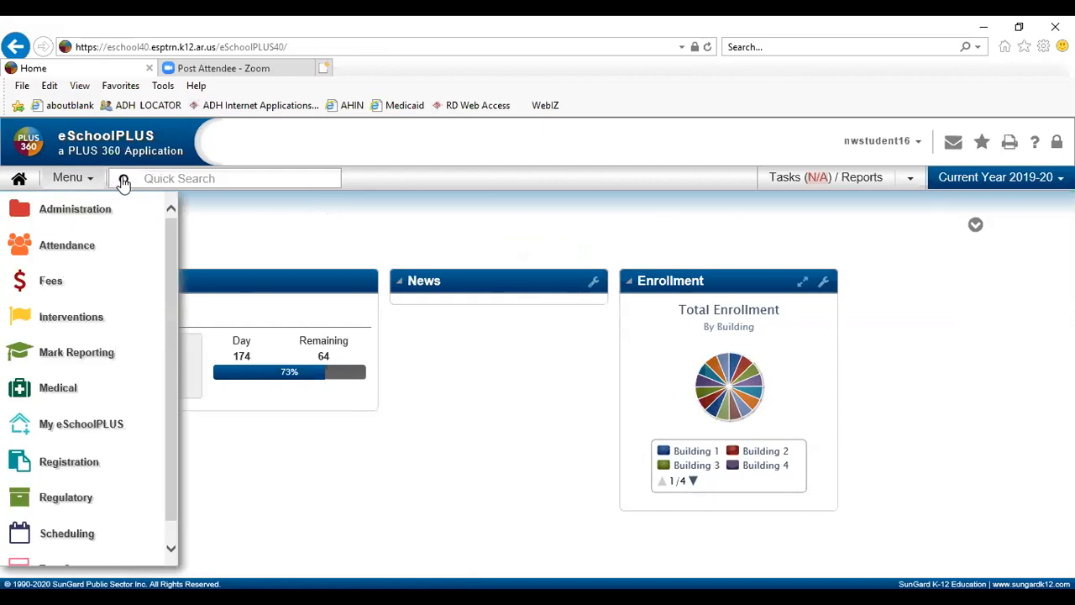
click(123, 183)
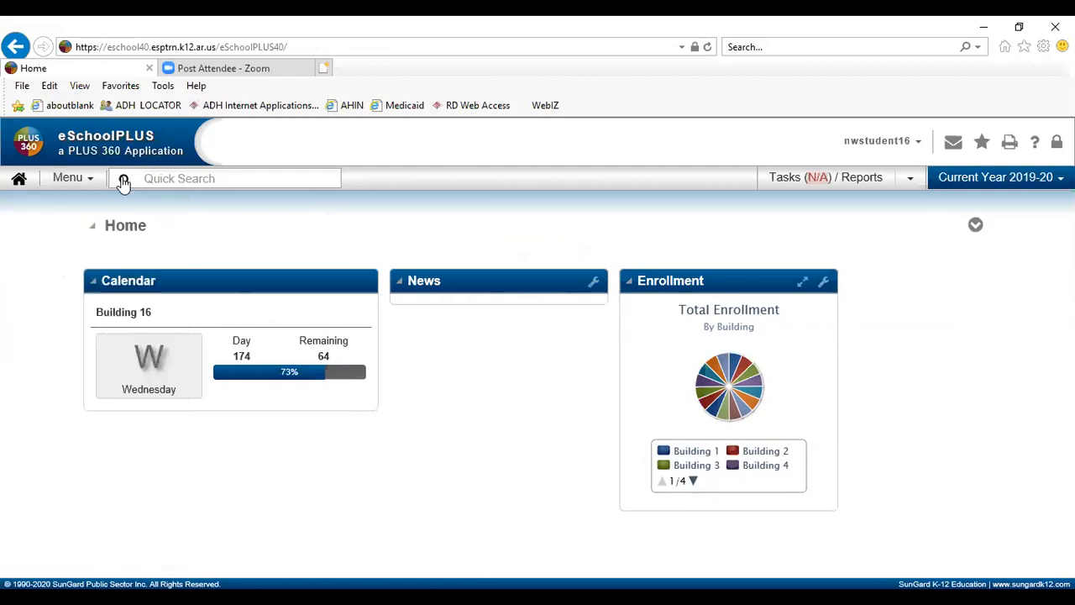
click(124, 183)
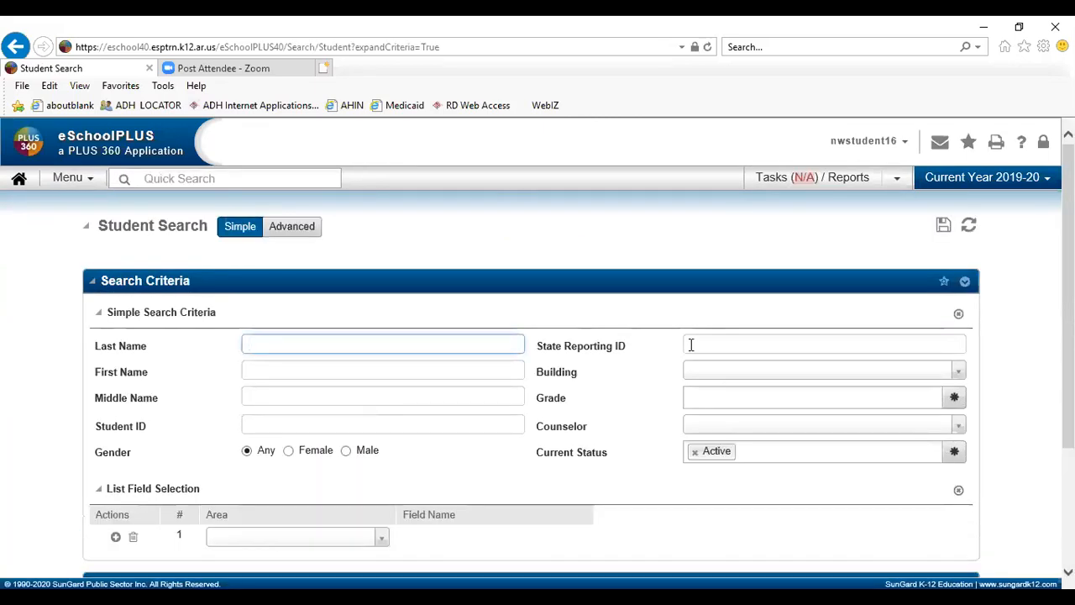
Search for students in 11 - Building 11 by the student's last name
click(731, 373)
scroll(735, 484, down, 1)
scroll(735, 485, down, 2)
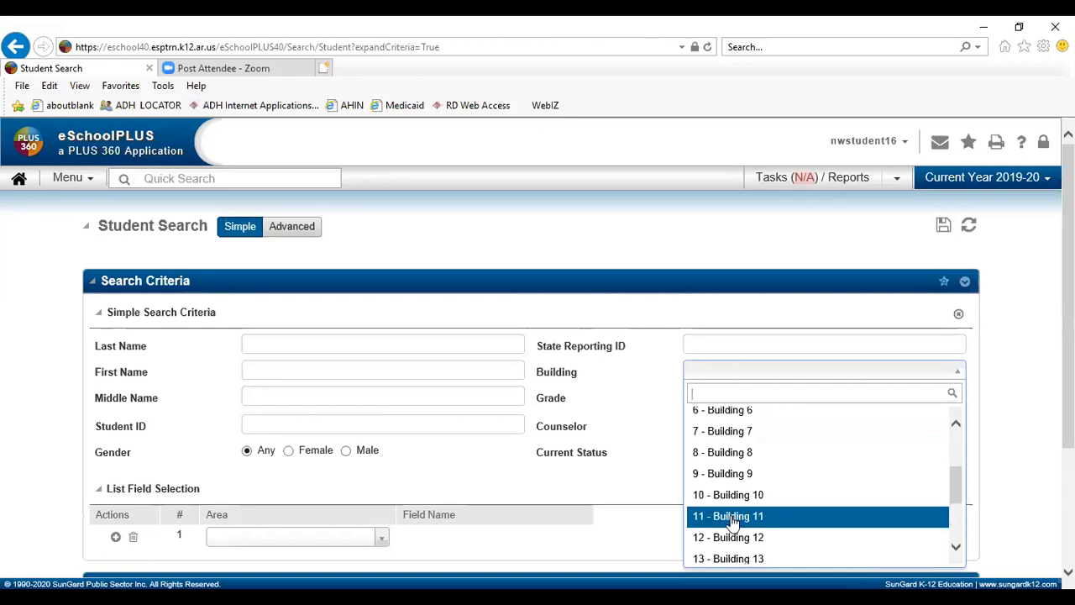
click(733, 518)
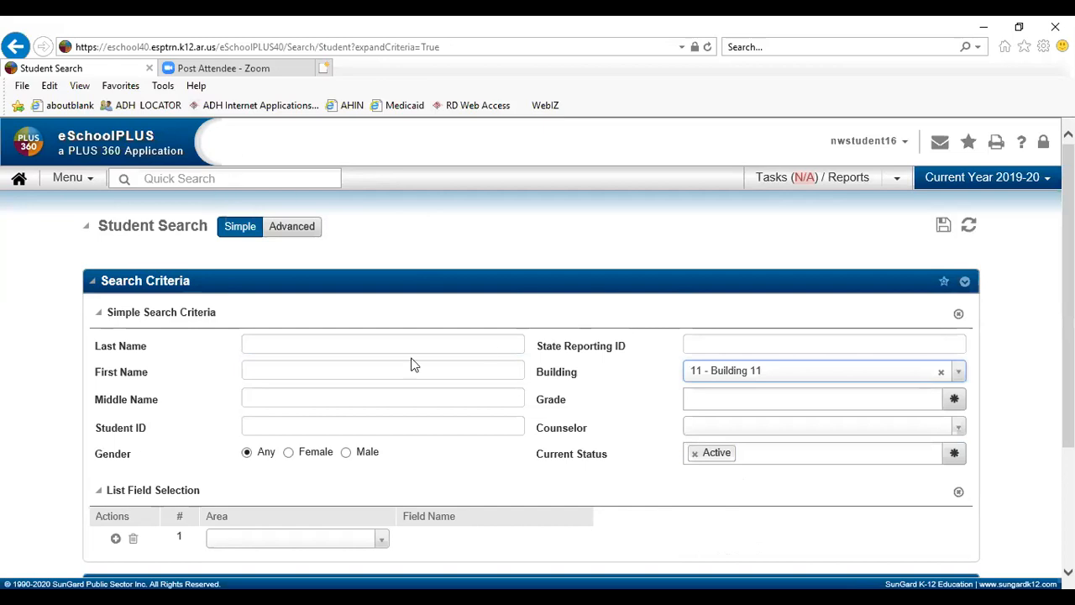
click(287, 344)
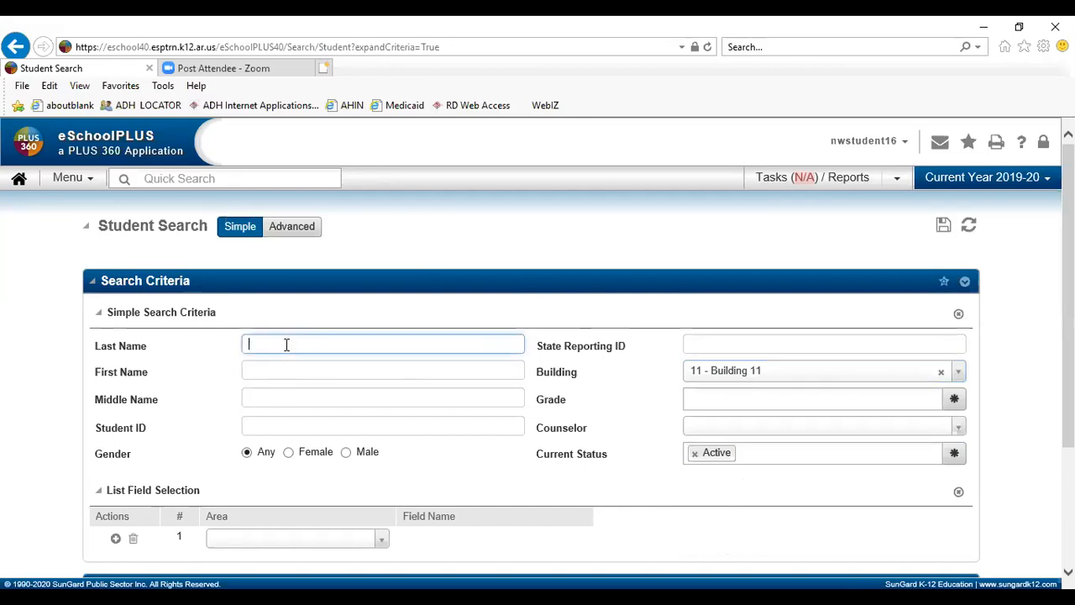
text(frack)
key(Return)
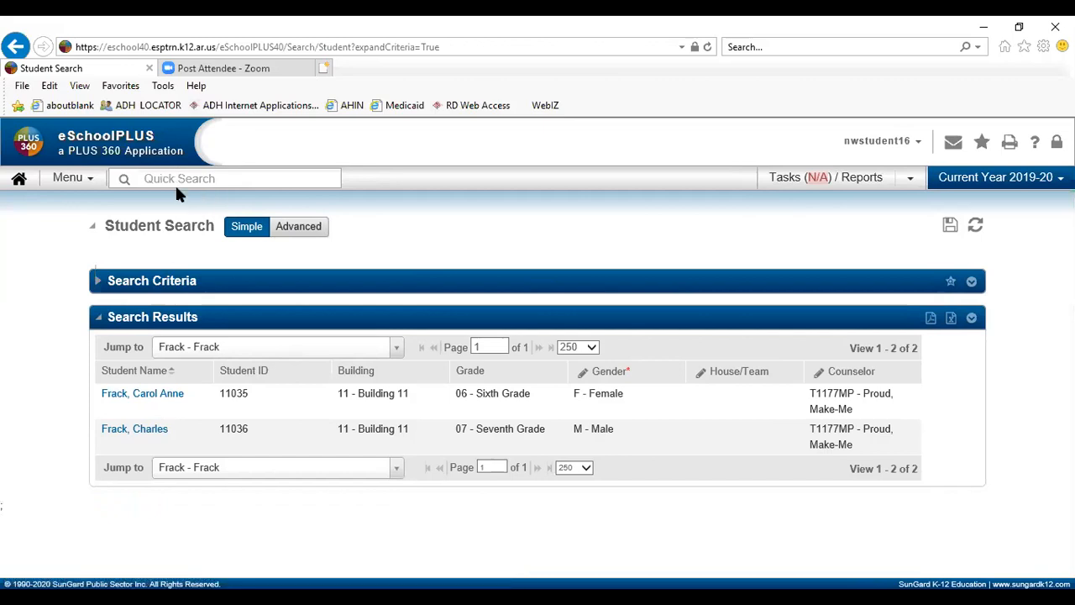
Open the sixth-grade student's record from the search results and go to the student's medical Exams page
click(136, 395)
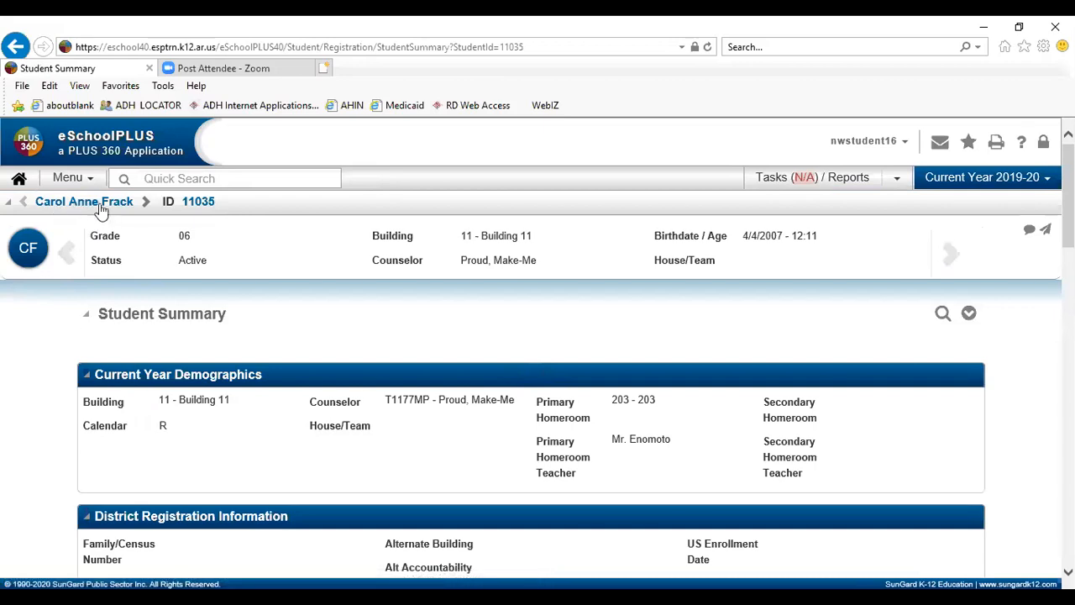
click(69, 180)
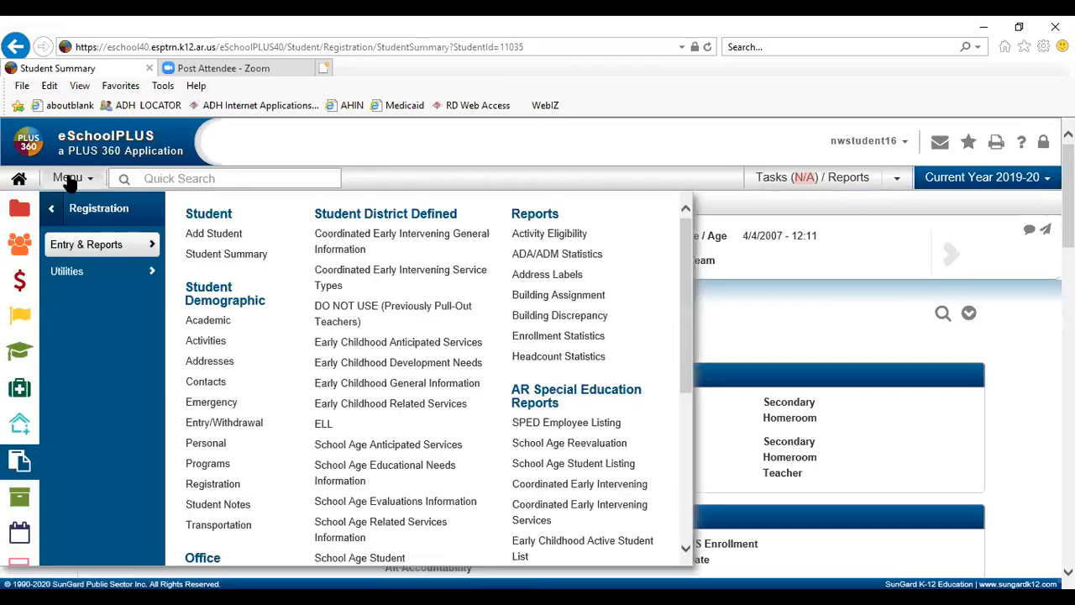
click(18, 390)
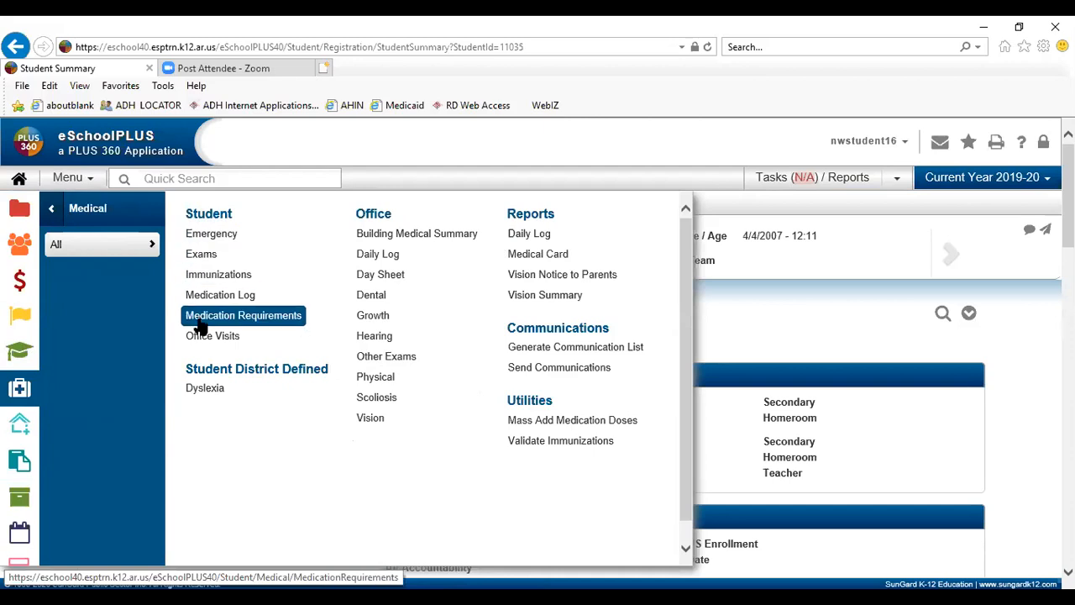
click(203, 261)
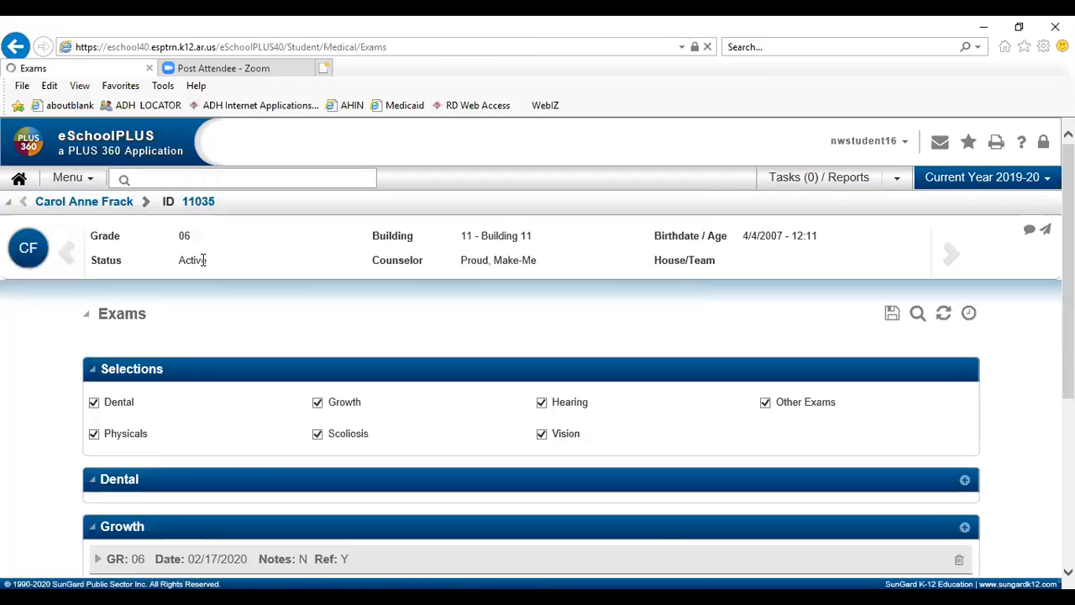
Expand the student's 04/01/2020 scoliosis exam to show its status and referral details
scroll(186, 363, down, 2)
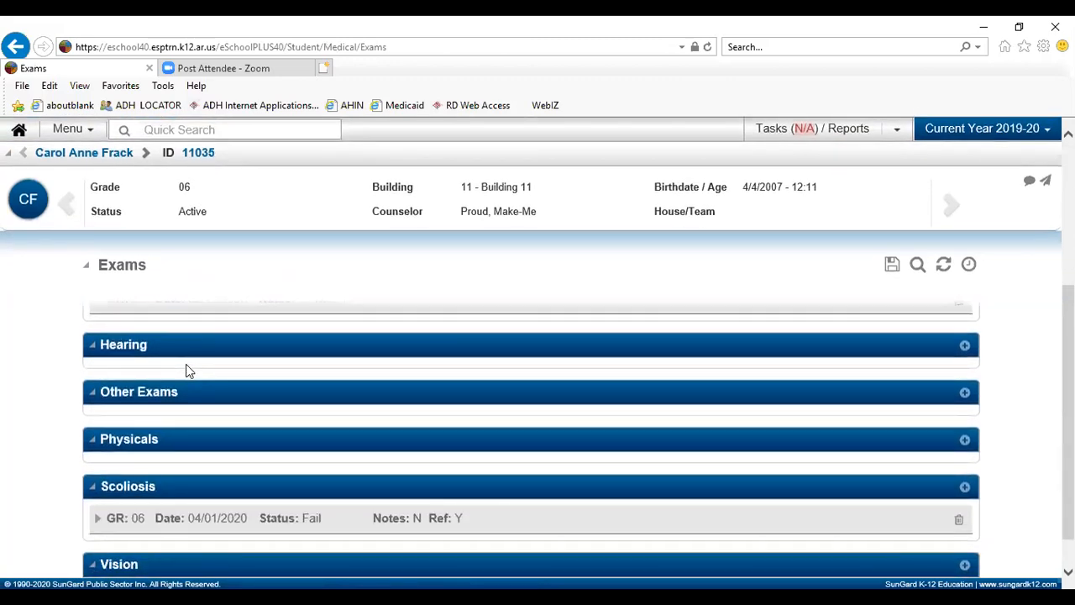
scroll(185, 364, down, 1)
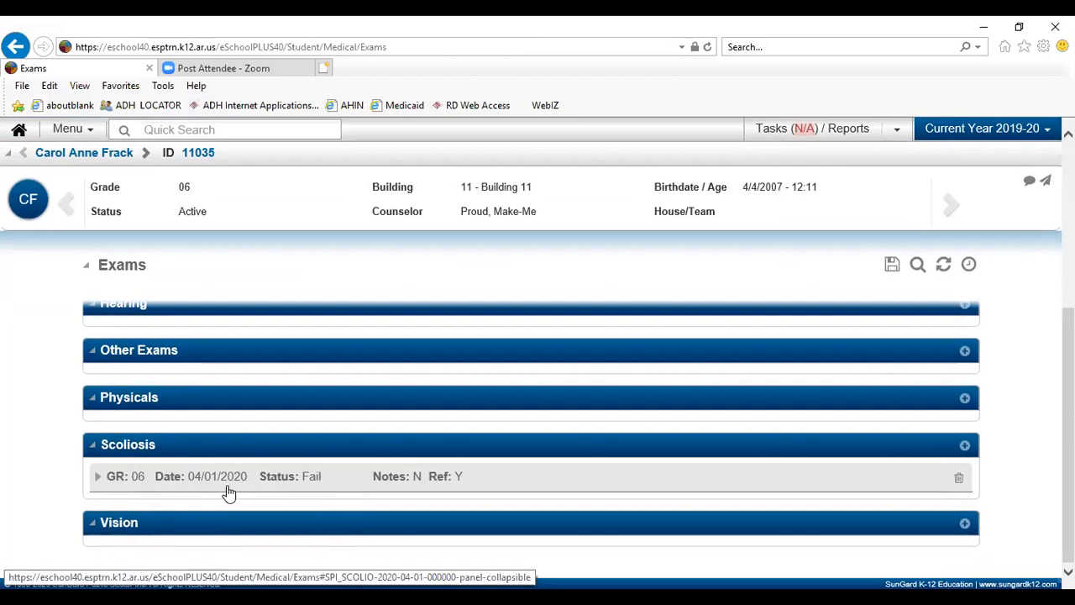
click(97, 481)
click(97, 479)
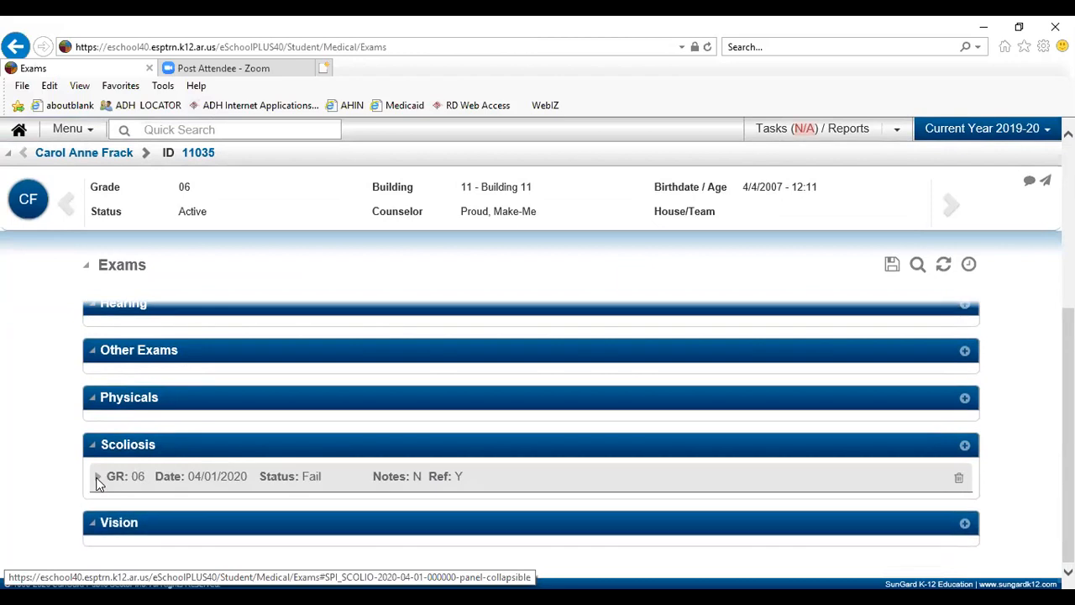
click(98, 481)
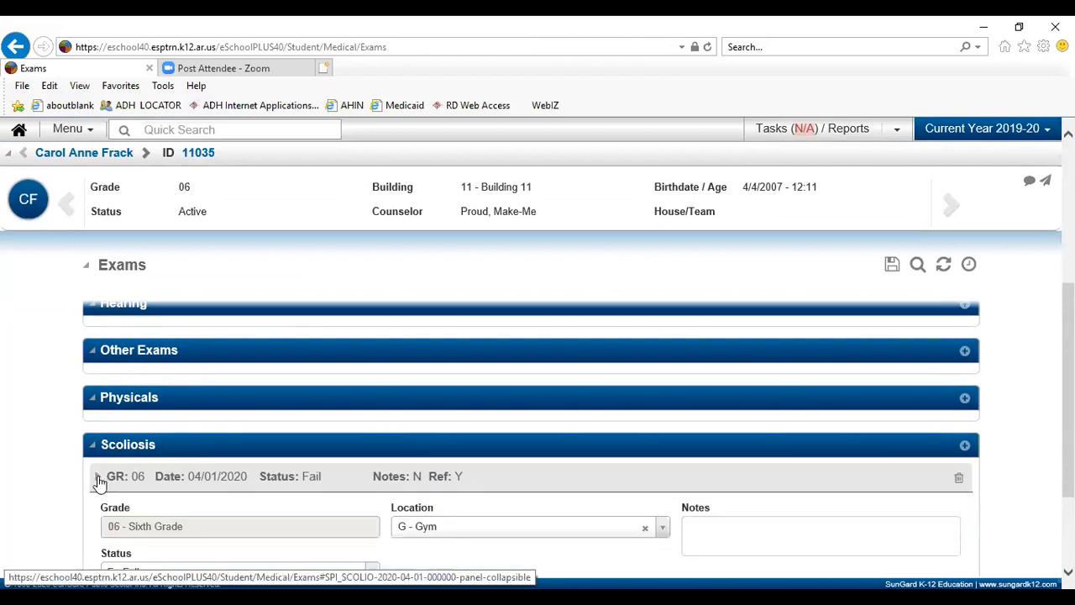
scroll(59, 484, down, 1)
scroll(59, 485, down, 1)
scroll(59, 485, up, 1)
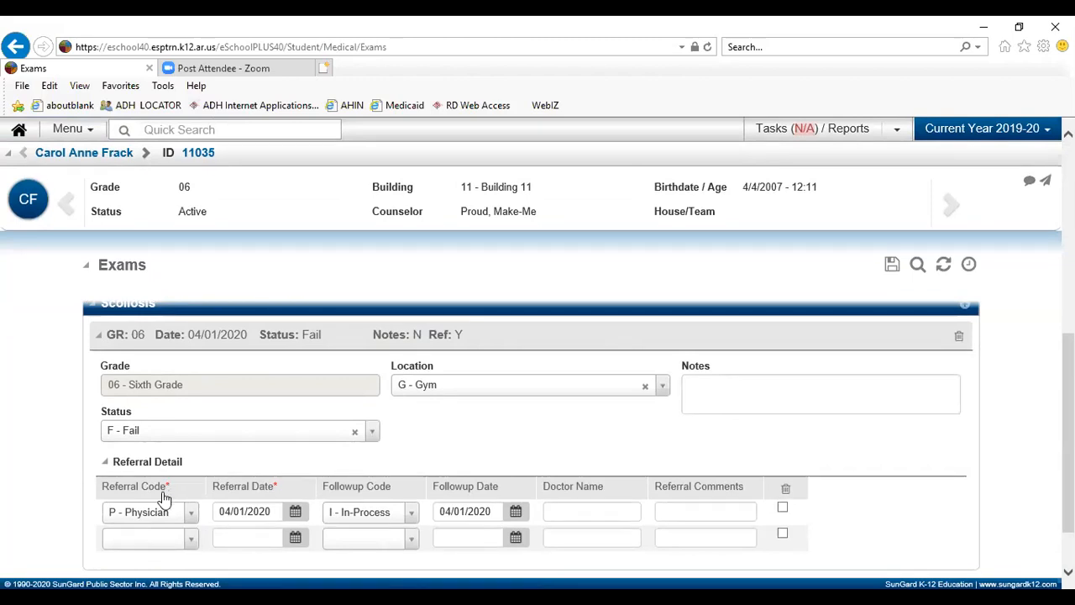
Add a second referral to the scoliosis exam with code P - Physician and referral date 04/08/2020
click(191, 538)
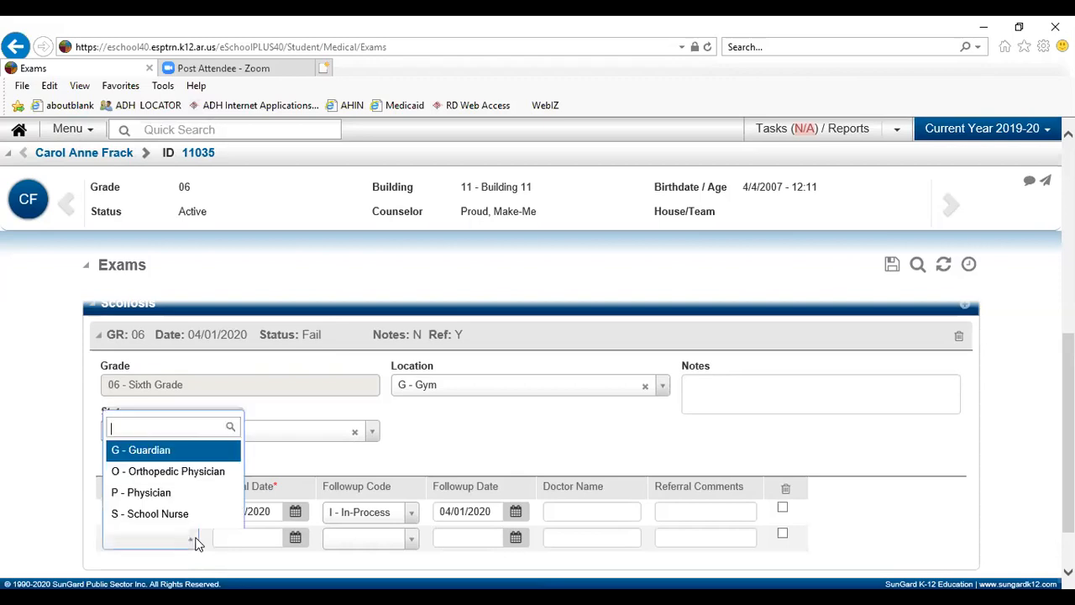
click(189, 500)
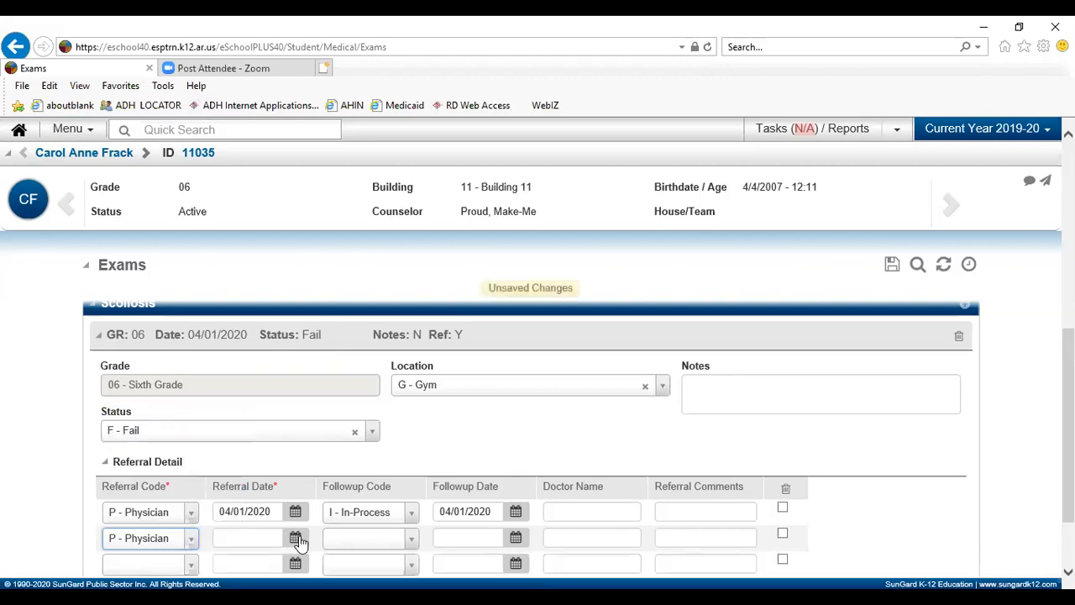
click(295, 538)
click(303, 401)
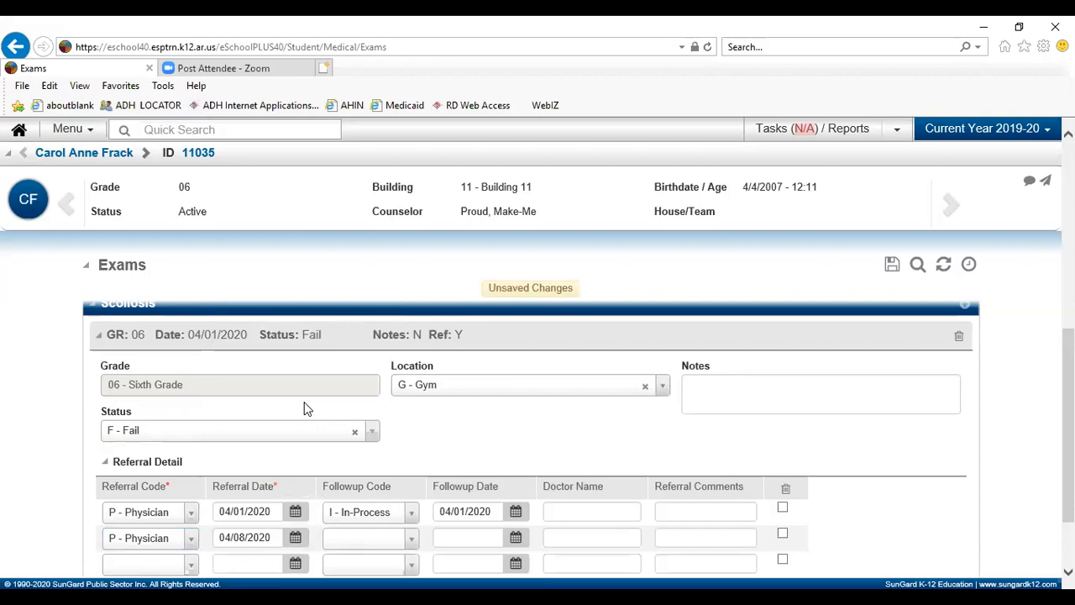
Give the second referral the follow-up code J - Treatment and follow-up date 04/08/2020, and save the exam
click(411, 538)
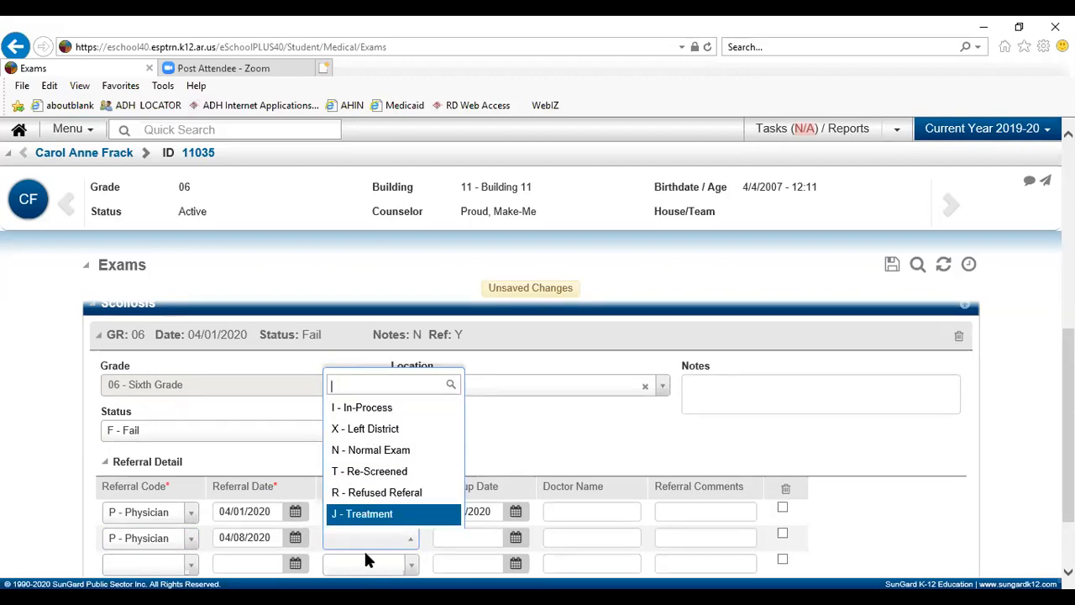
click(540, 439)
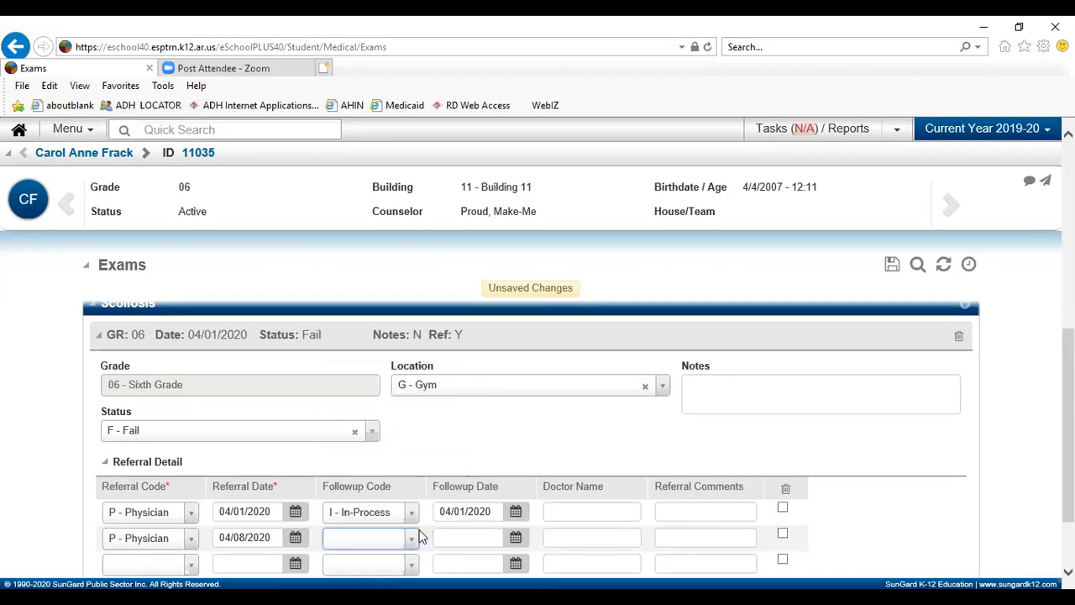
click(413, 540)
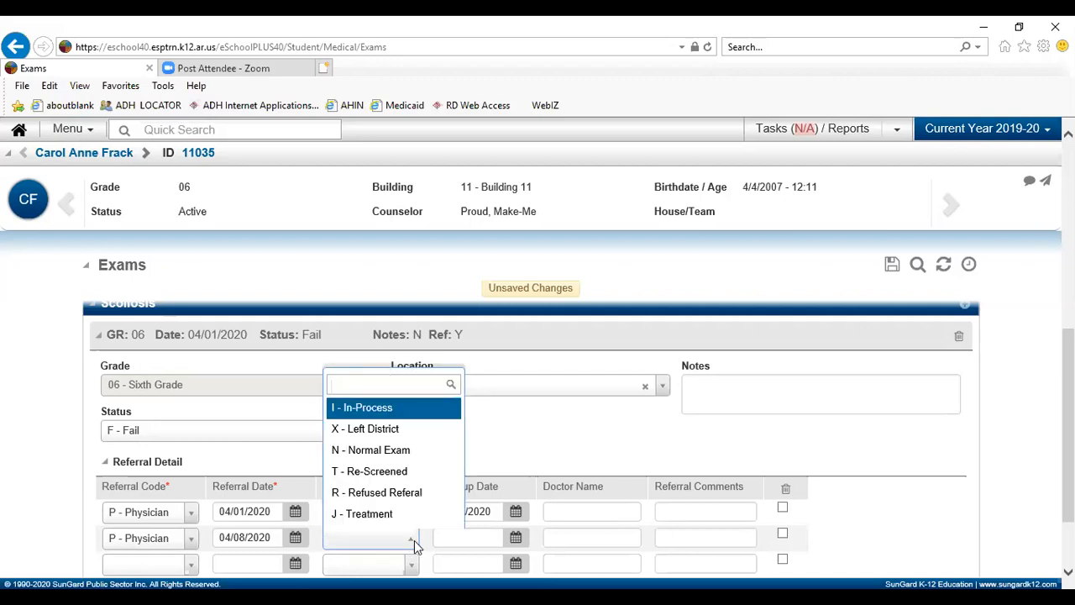
click(389, 514)
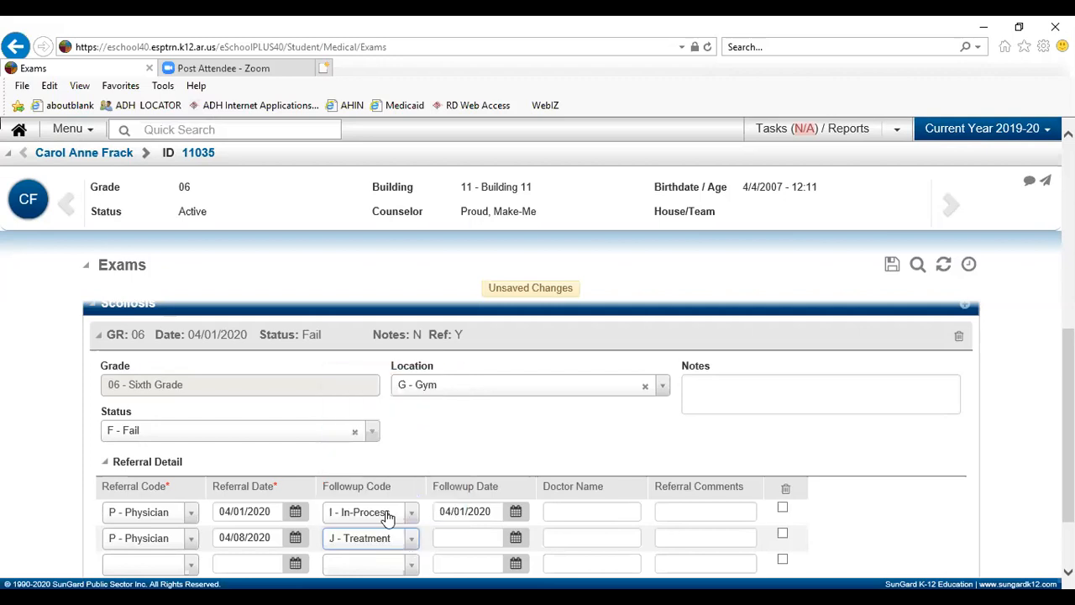
click(516, 539)
click(525, 404)
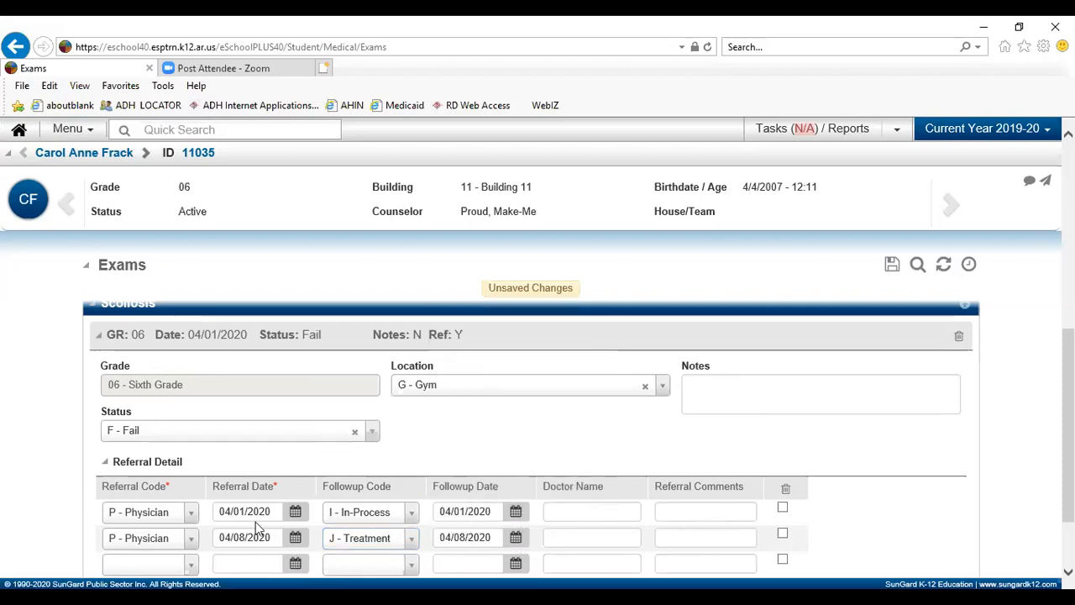
click(893, 266)
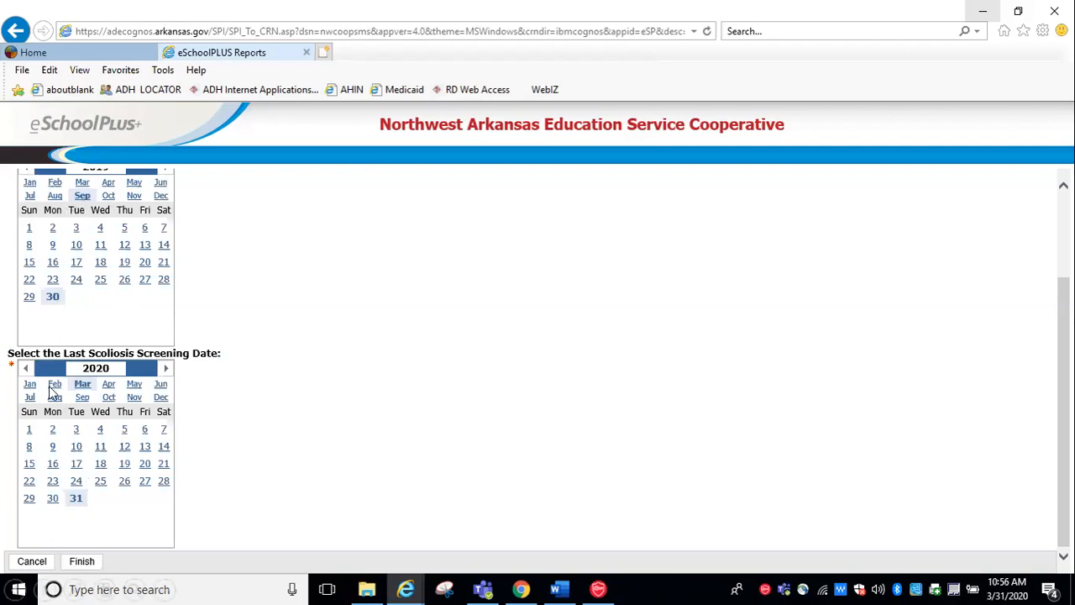
Set the last scoliosis screening date to March 31, 2020 in the eSchoolPLUS Reports prompts
click(79, 501)
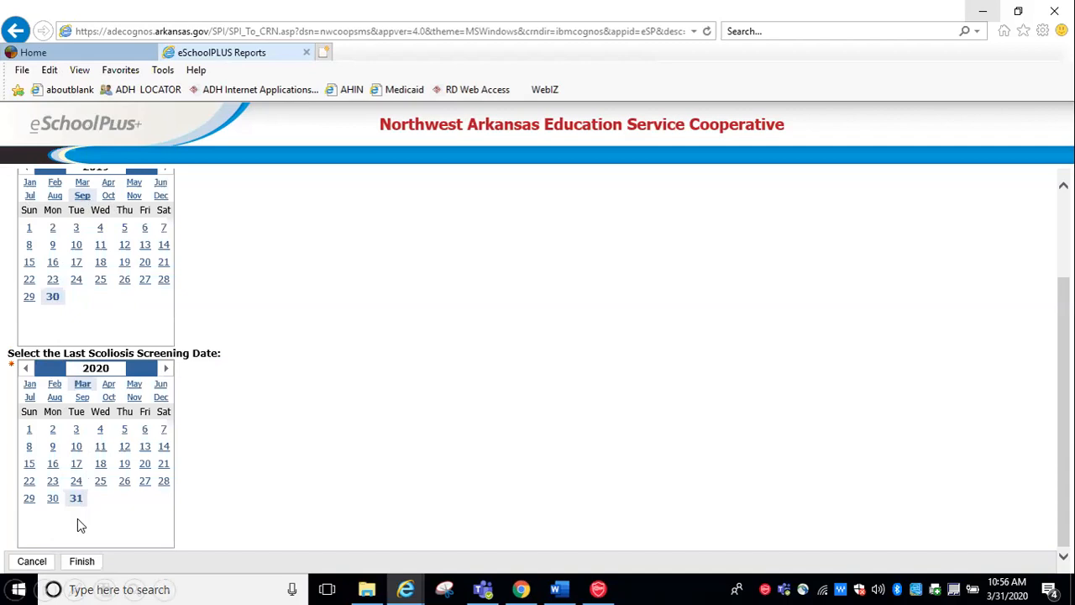